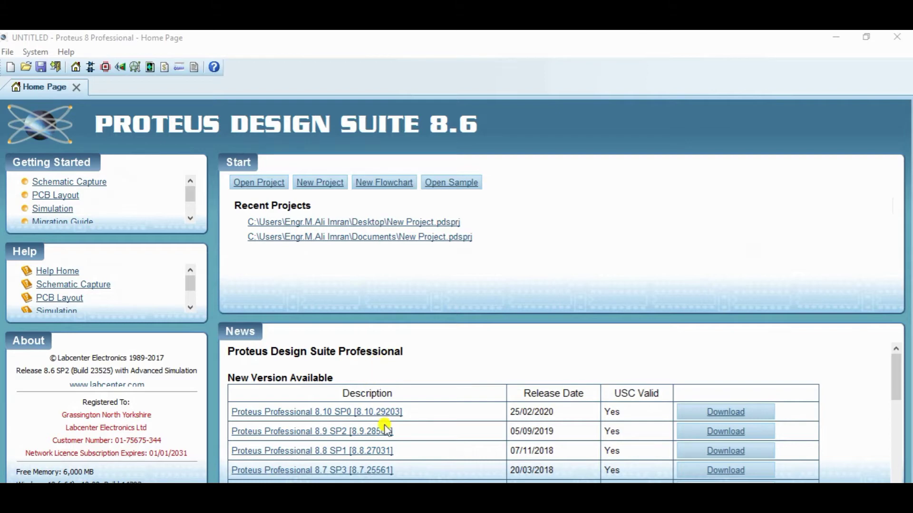
{"action": "middle_click", "coordinate": [456, 256]}
{"action": "left_click", "coordinate": [369, 395]}
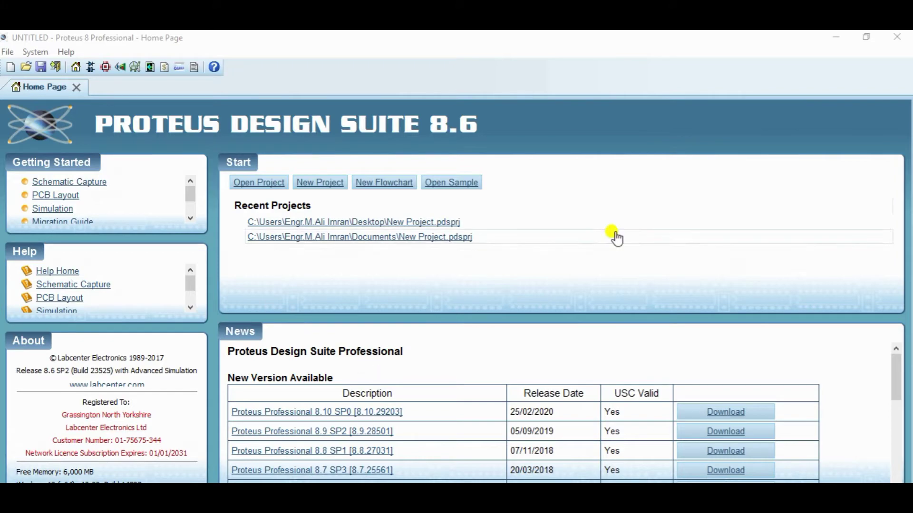
Leave the open Proteus window and launch Proteus 8 Professional from the desktop.
{"action": "left_click", "coordinate": [907, 35]}
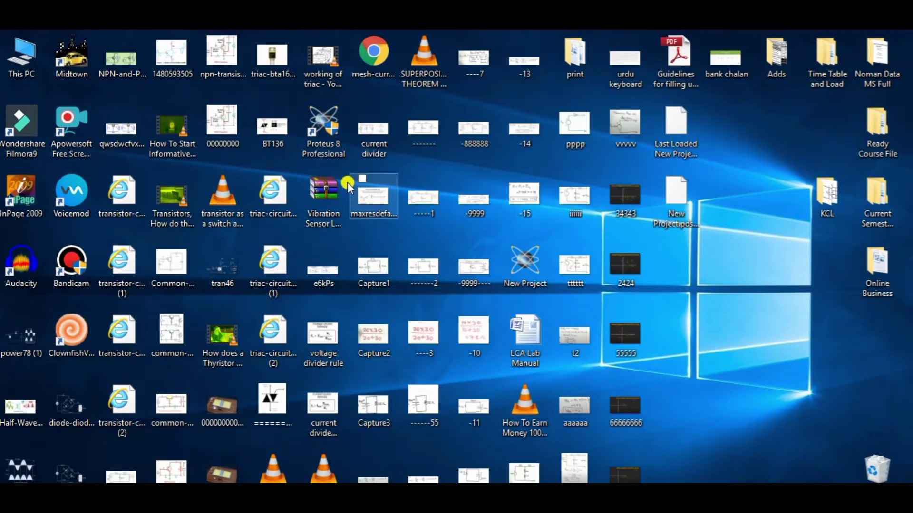
{"action": "left_click", "coordinate": [331, 148]}
{"action": "double_click", "coordinate": [332, 148]}
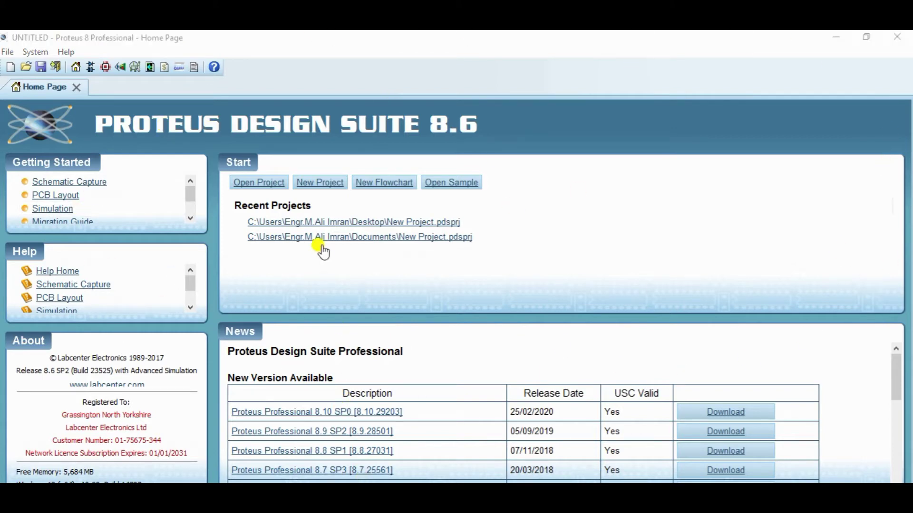
Create New Project.pdsprj in Documents, replacing the existing project, with the DEFAULT schematic template, no PCB layout and no firmware project.
{"action": "left_click", "coordinate": [325, 191]}
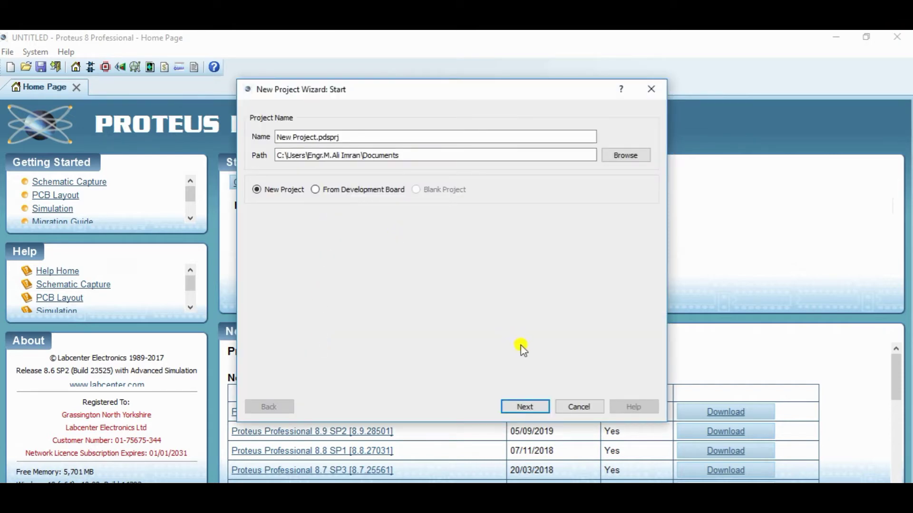
{"action": "left_click", "coordinate": [524, 408]}
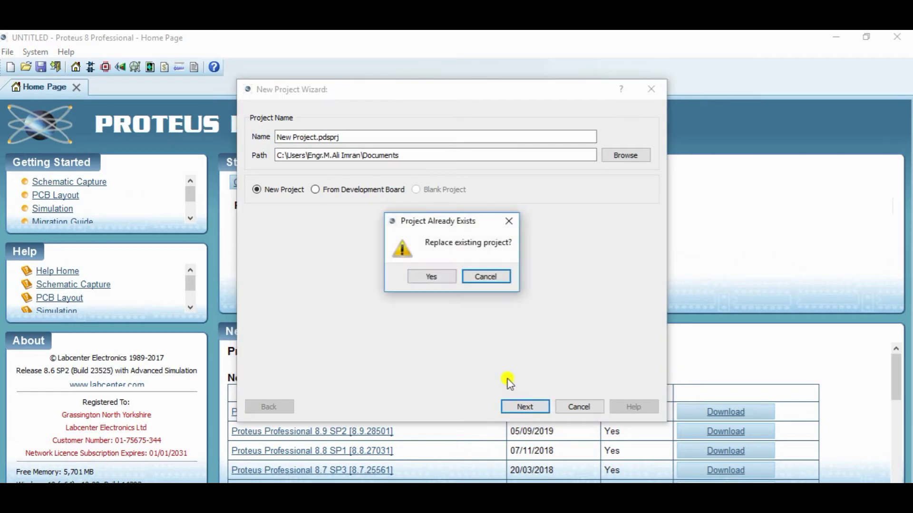
{"action": "left_click", "coordinate": [432, 278]}
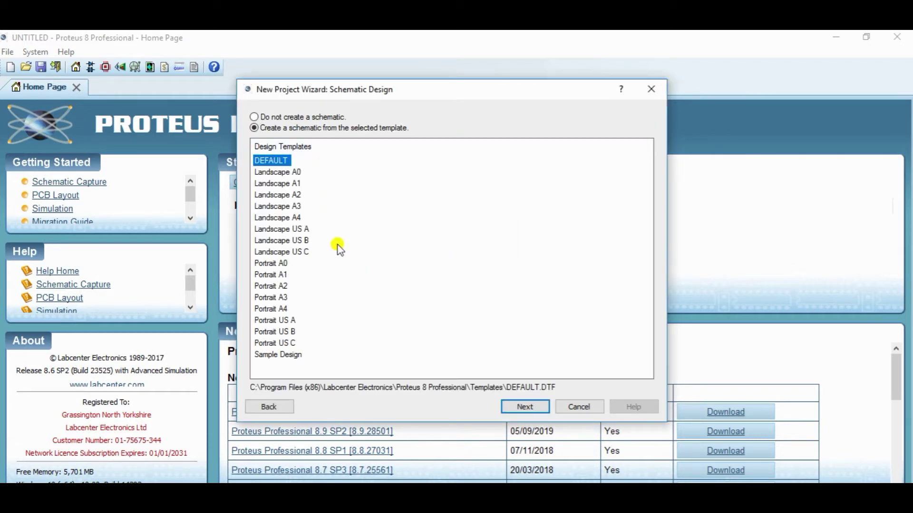
{"action": "left_click", "coordinate": [518, 408]}
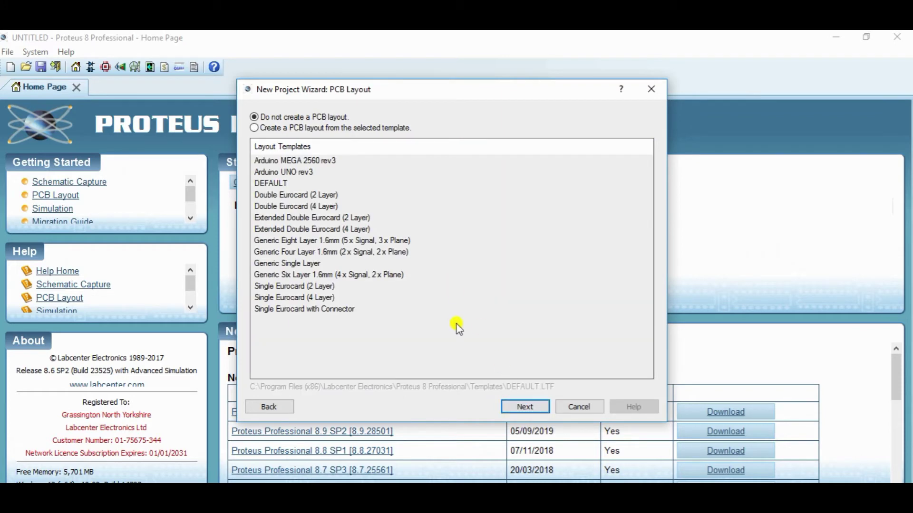
{"action": "left_click", "coordinate": [525, 407]}
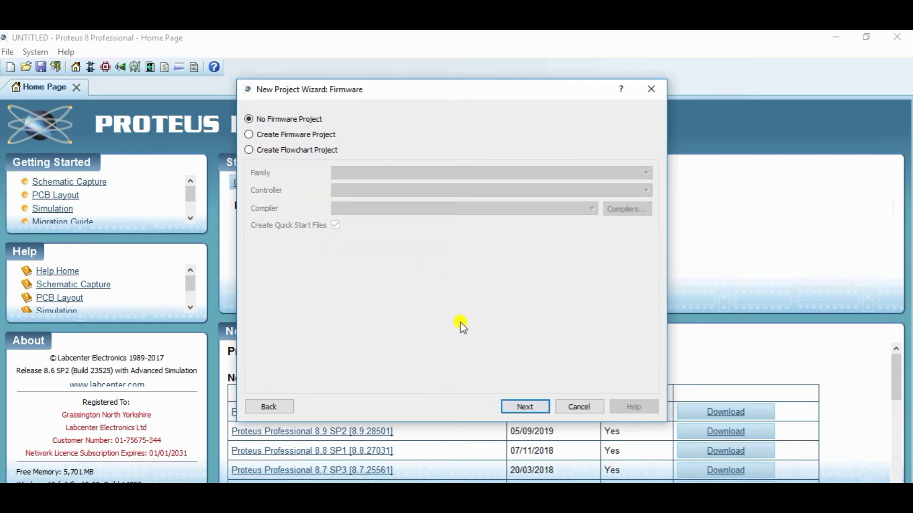
{"action": "left_click", "coordinate": [518, 407]}
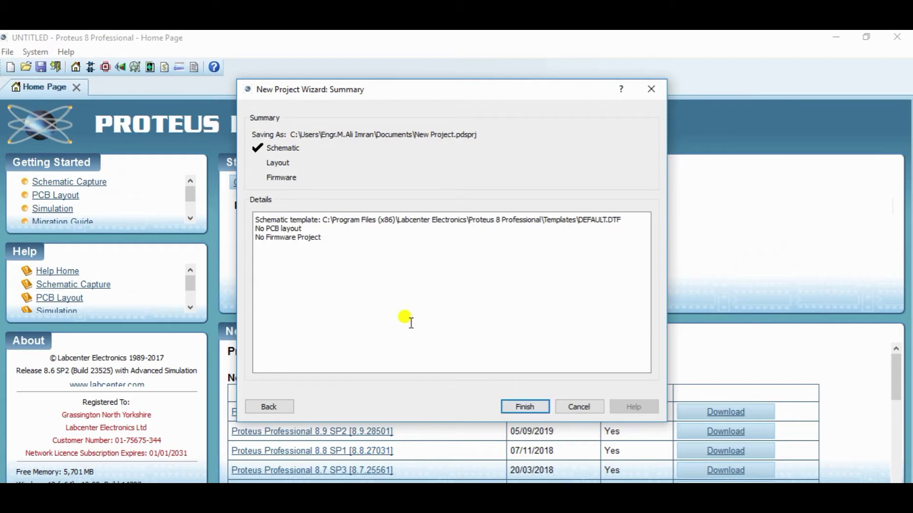
{"action": "left_click", "coordinate": [523, 407]}
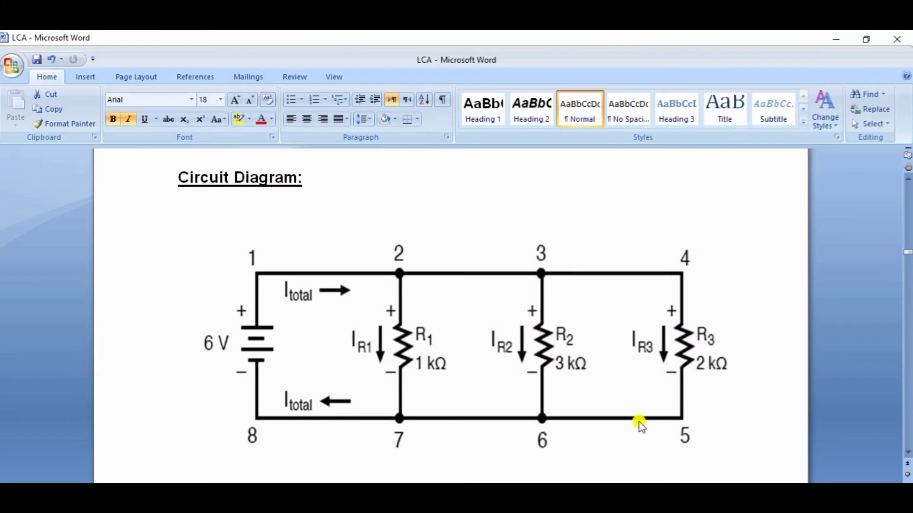
Search the device library for "battery" and add the multi-cell BATTERY from the DEVICE library to the schematic's device list.
{"action": "scroll", "coordinate": [638, 422], "scroll_direction": "down", "scroll_amount": 1}
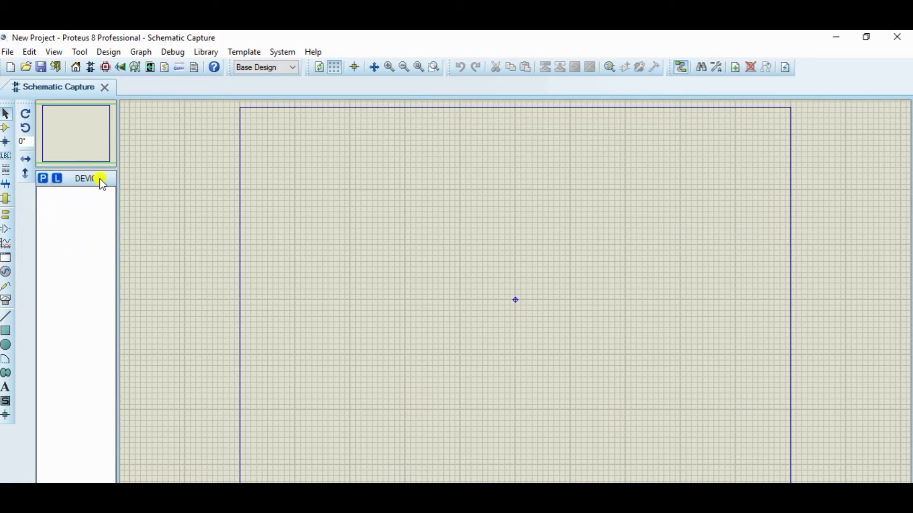
{"action": "left_click", "coordinate": [43, 179]}
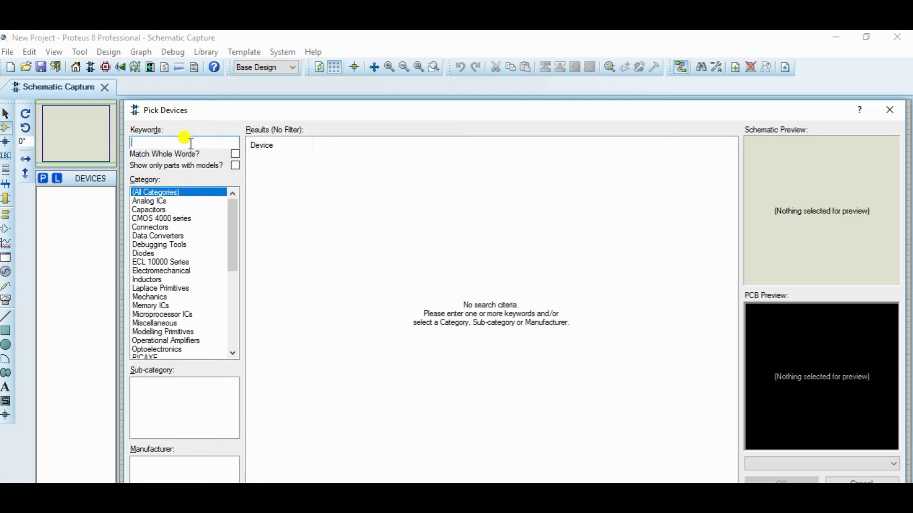
{"action": "type", "text": "b"}
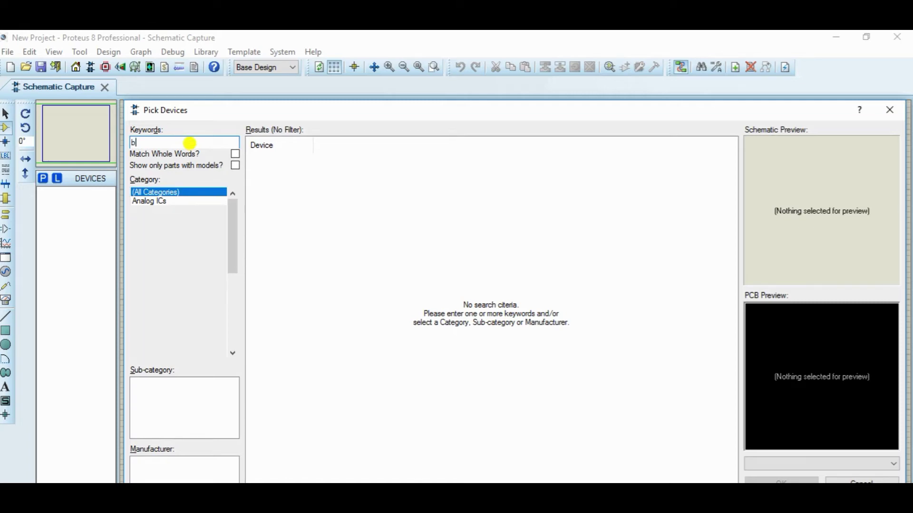
{"action": "type", "text": "attery"}
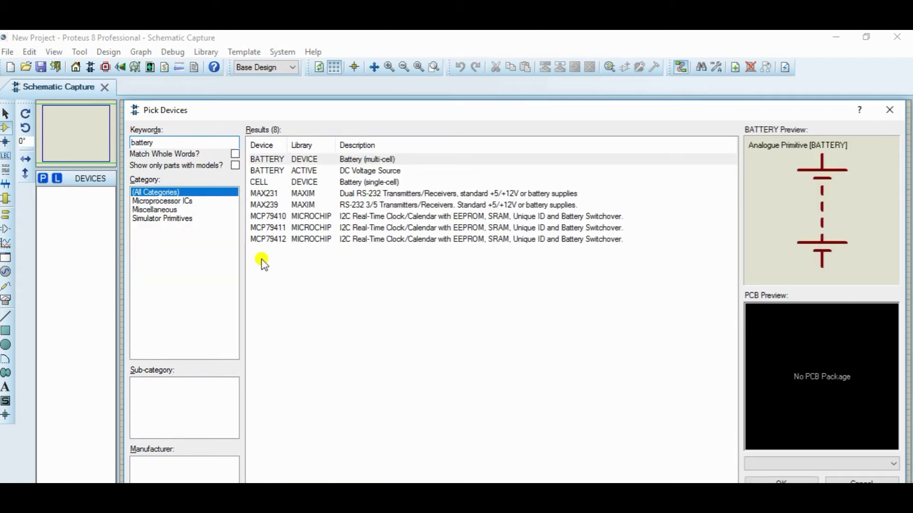
{"action": "mouse_move", "coordinate": [257, 186]}
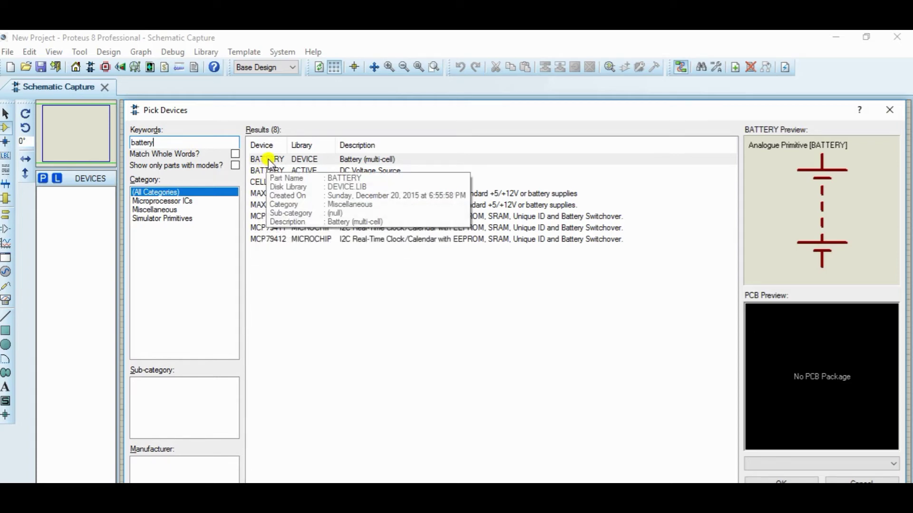
{"action": "mouse_move", "coordinate": [277, 164]}
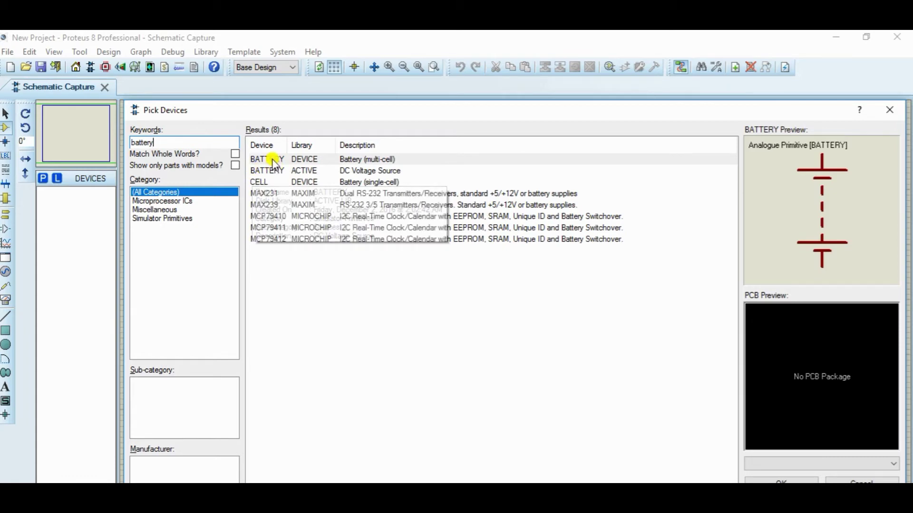
{"action": "double_click", "coordinate": [275, 162]}
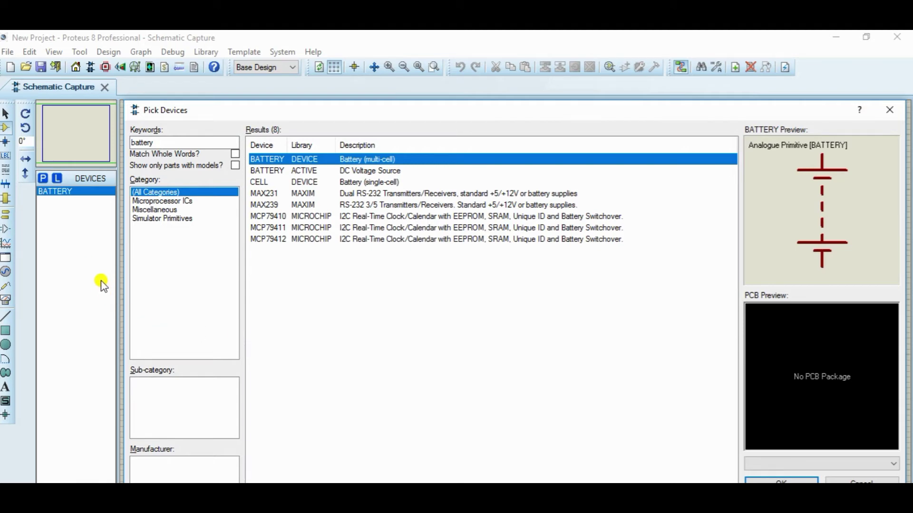
Search the device library for "resistors", add the 10WATT0R1 resistor to the device list and close the device picker.
{"action": "left_click", "coordinate": [176, 142]}
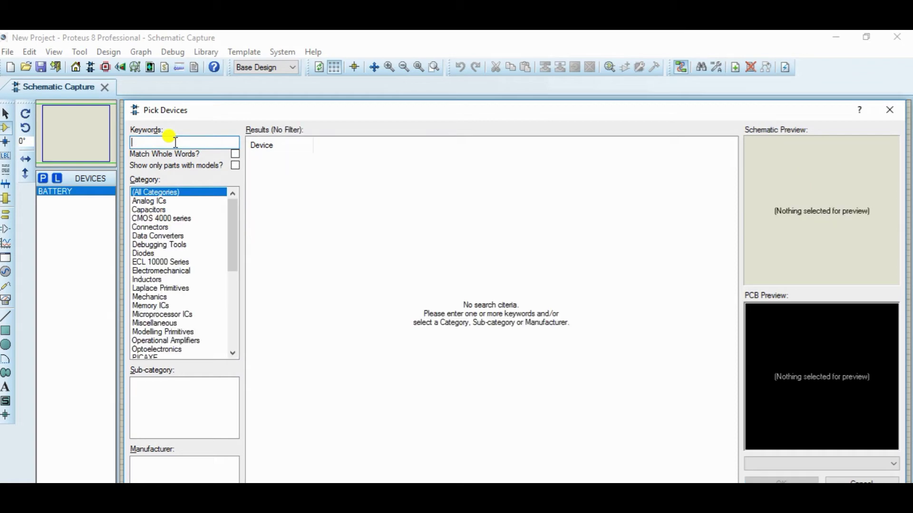
{"action": "type", "text": "res"}
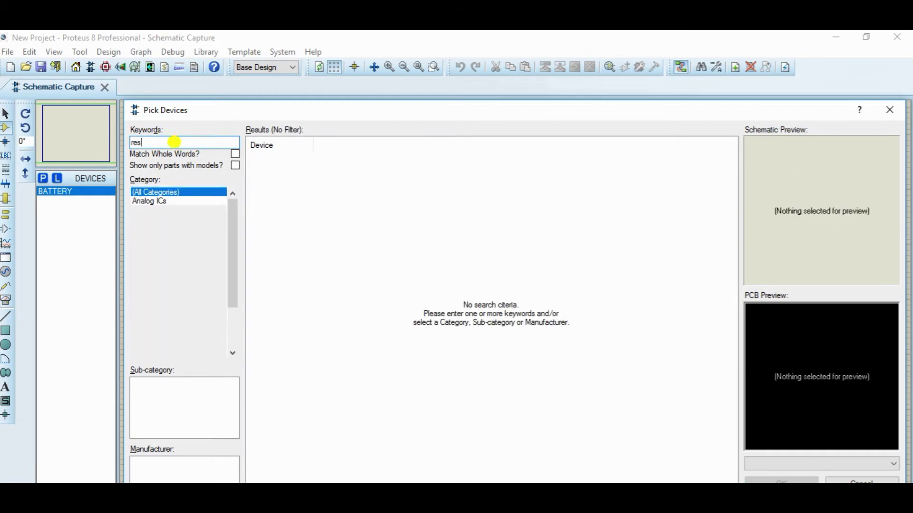
{"action": "type", "text": "ist"}
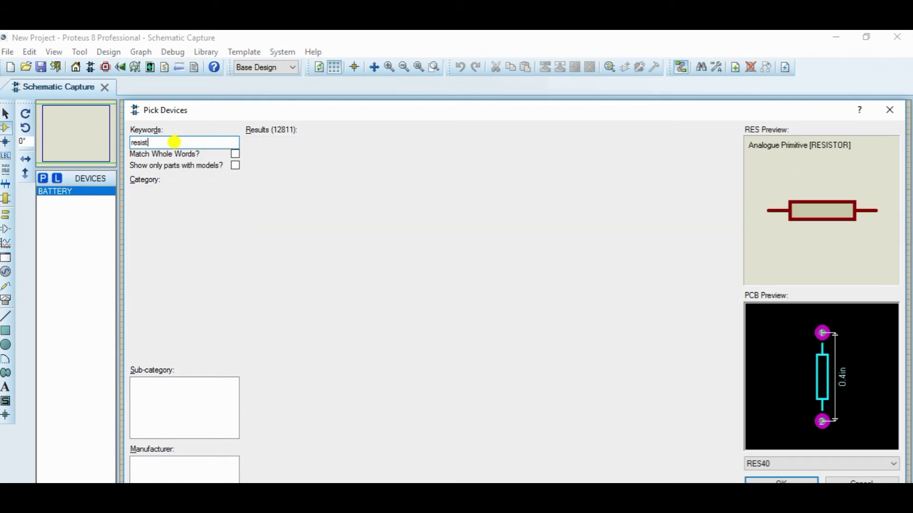
{"action": "type", "text": "ors"}
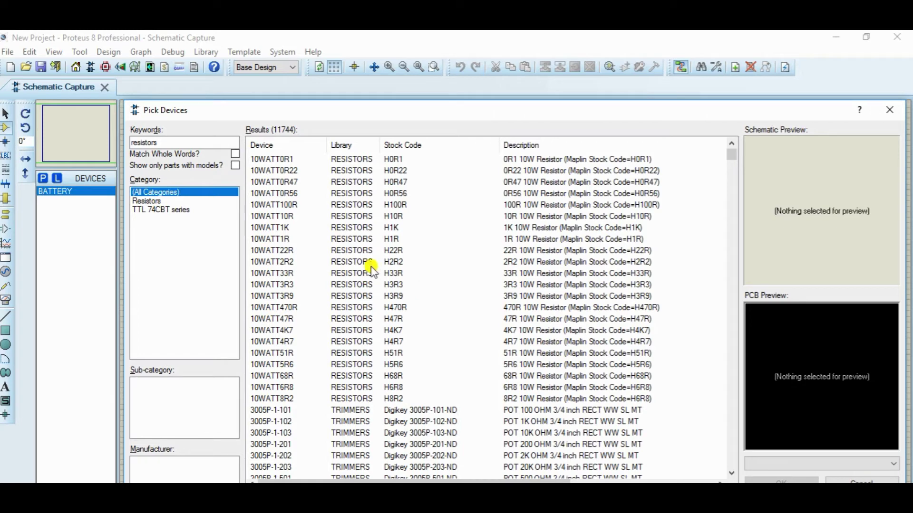
{"action": "double_click", "coordinate": [288, 163]}
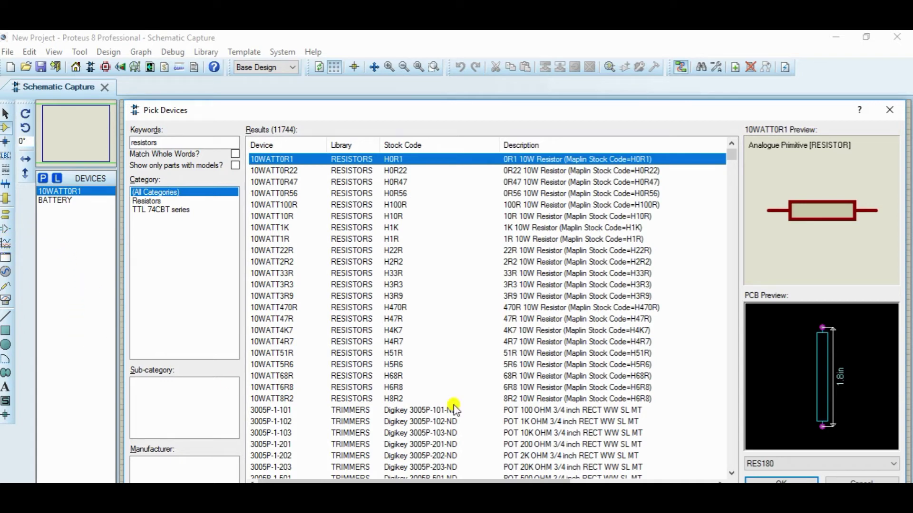
{"action": "left_click", "coordinate": [767, 480]}
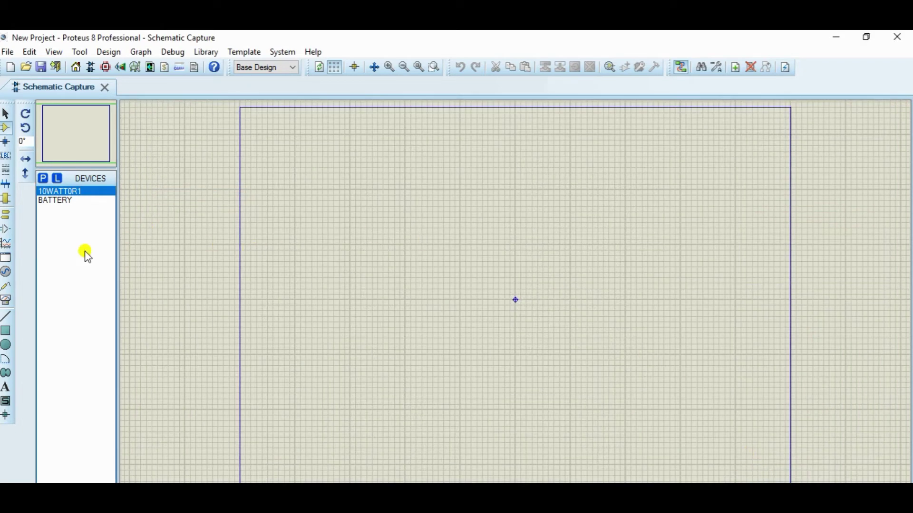
Place a DC ammeter in the upper-left part of the schematic sheet.
{"action": "left_click", "coordinate": [7, 302]}
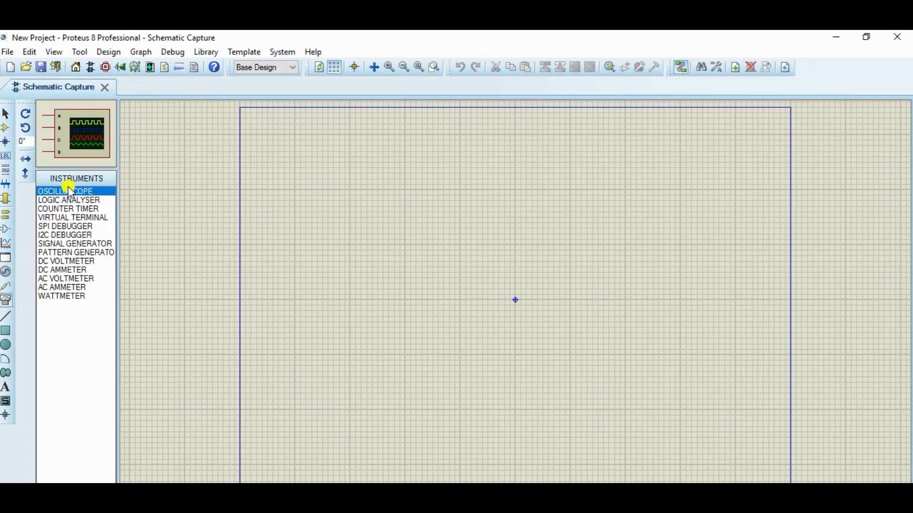
{"action": "left_click", "coordinate": [69, 270]}
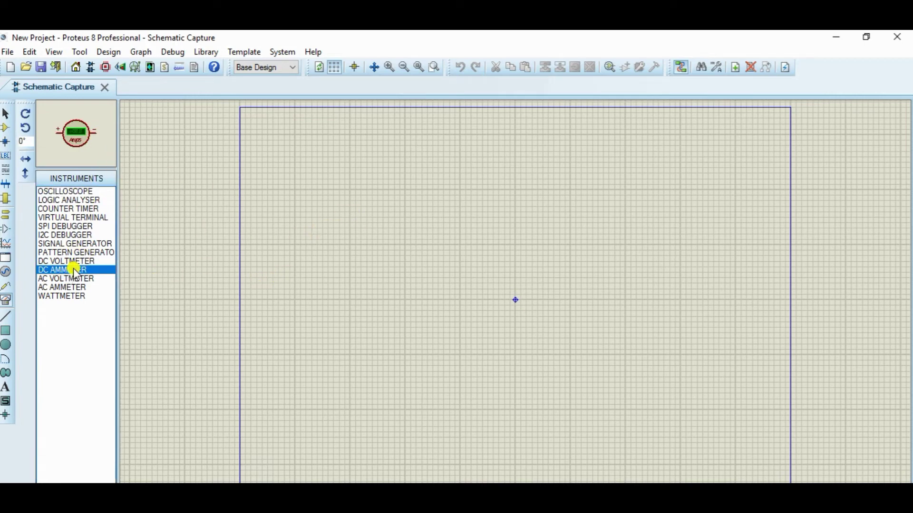
{"action": "left_click", "coordinate": [373, 226]}
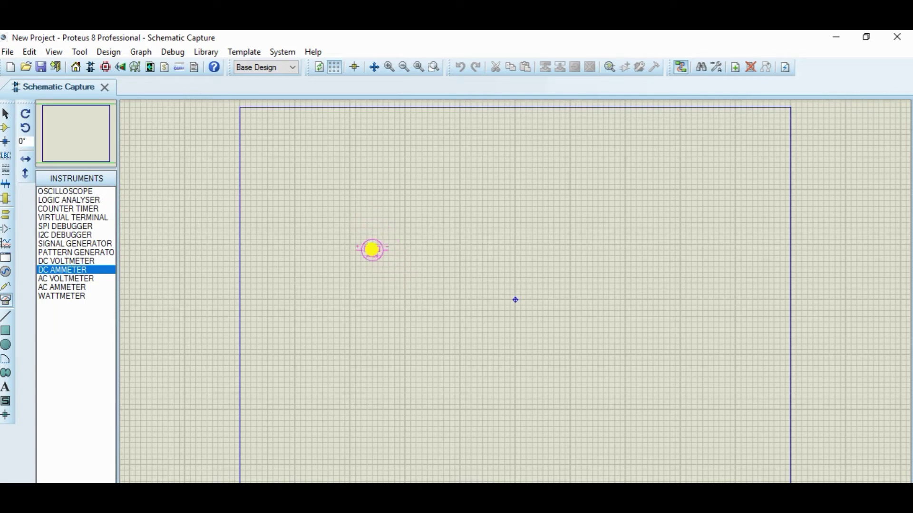
{"action": "left_click", "coordinate": [385, 230]}
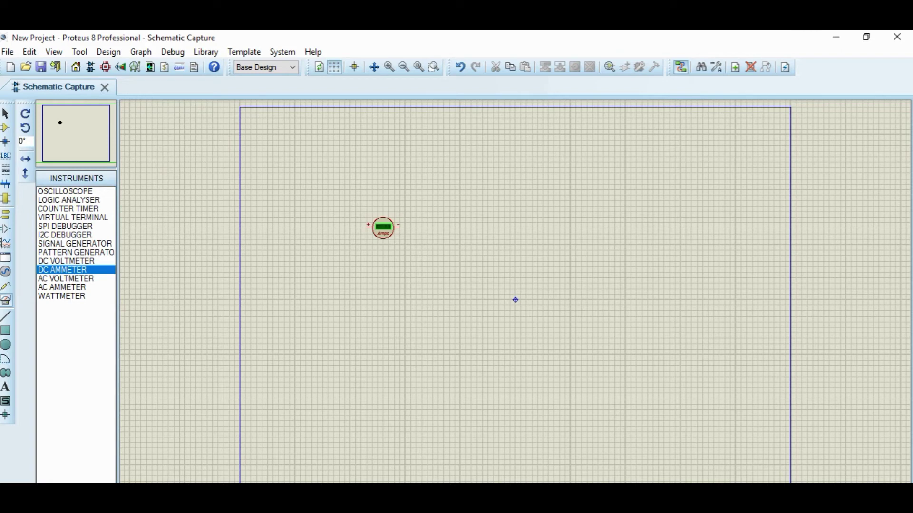
Place a BATTERY on the schematic, below and to the left of the ammeter.
{"action": "left_click", "coordinate": [6, 129]}
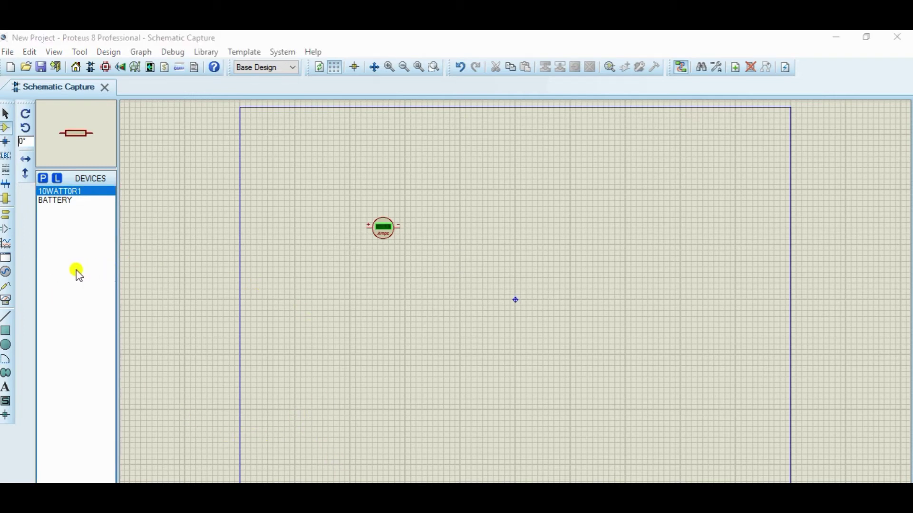
{"action": "left_click", "coordinate": [62, 201]}
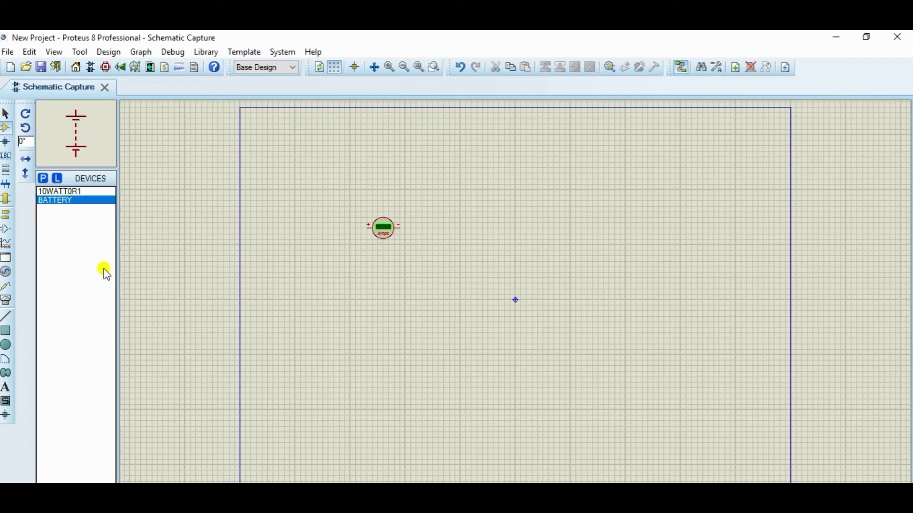
{"action": "left_click", "coordinate": [317, 300]}
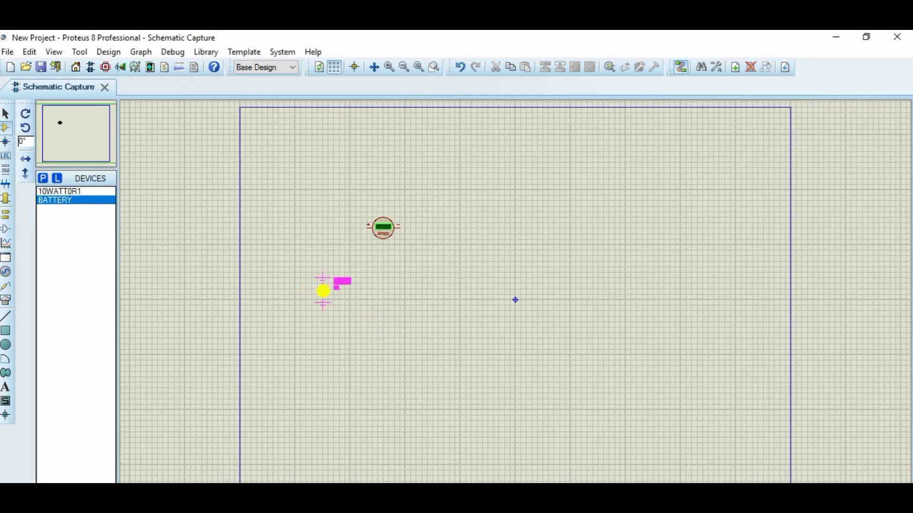
{"action": "left_click", "coordinate": [322, 291]}
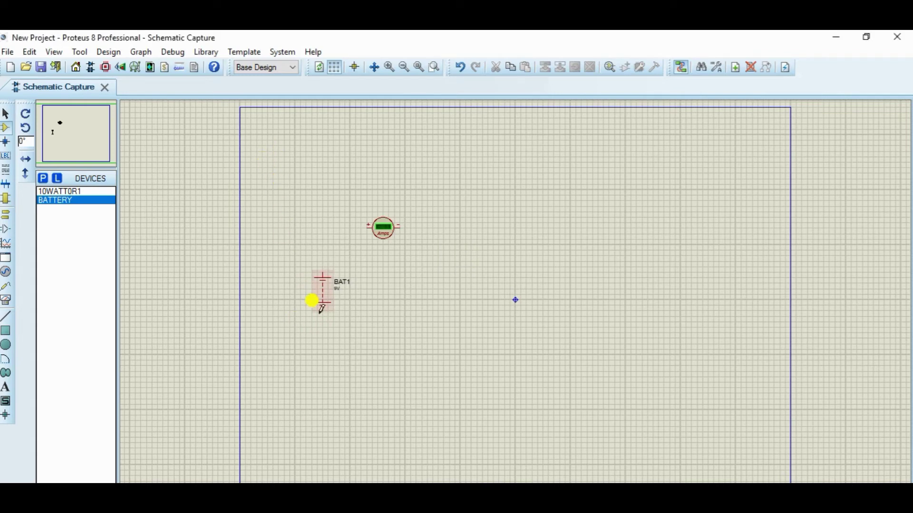
Place two 10WATT0R1 resistors side by side on the schematic, to the right of the battery.
{"action": "left_click_drag", "start_coordinate": [278, 179], "coordinate": [620, 415]}
{"action": "scroll", "coordinate": [483, 327], "scroll_direction": "up", "scroll_amount": 1}
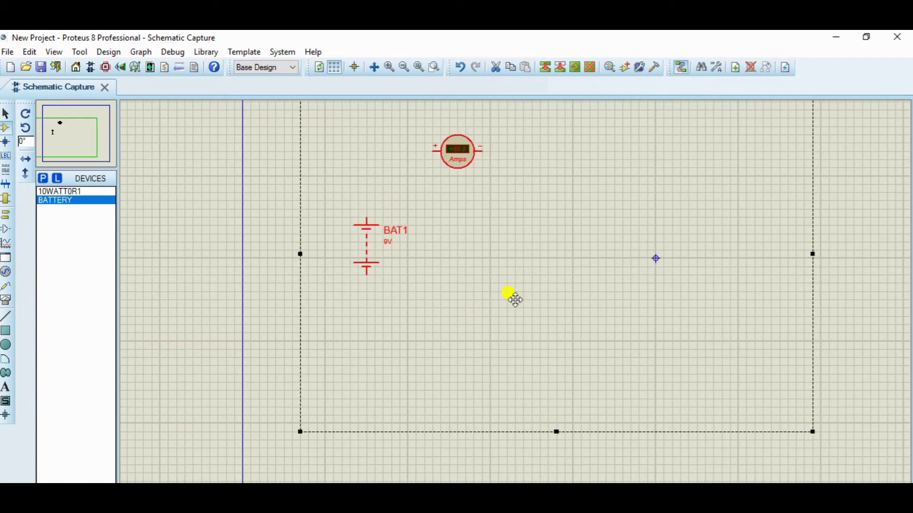
{"action": "left_click", "coordinate": [210, 329]}
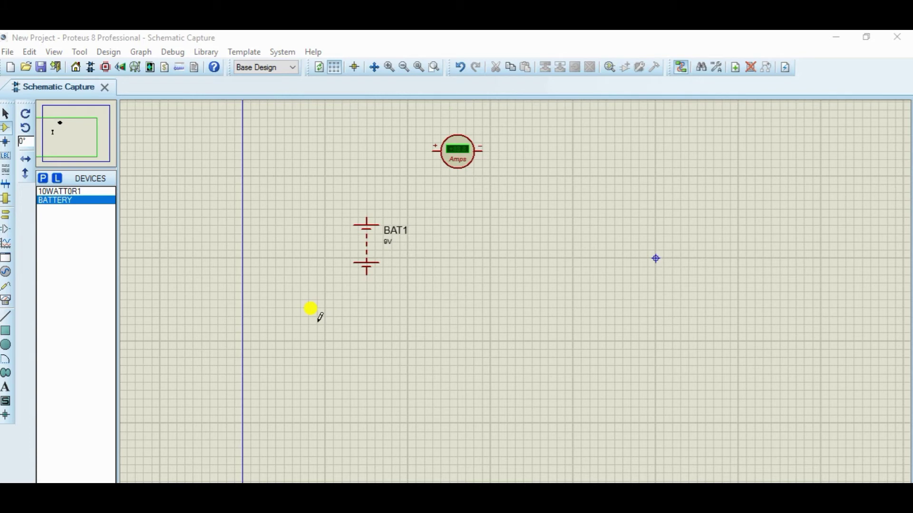
{"action": "left_click", "coordinate": [64, 191]}
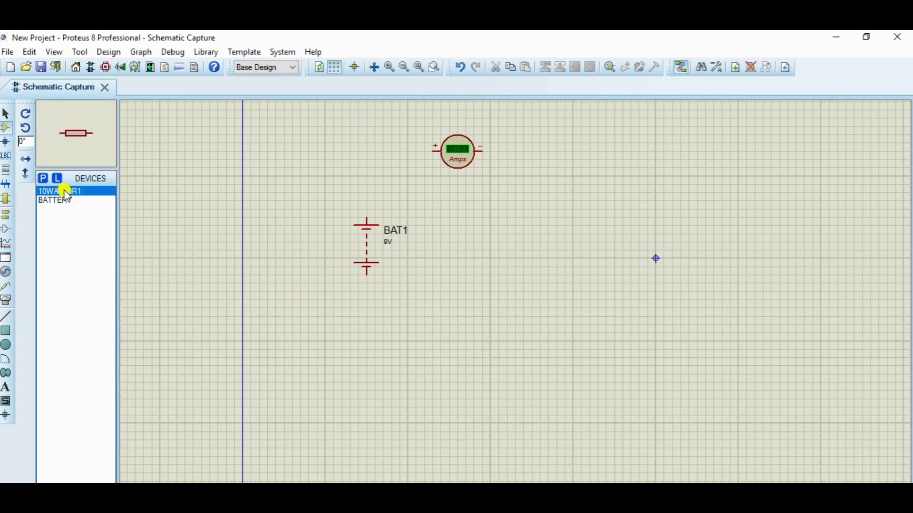
{"action": "left_click", "coordinate": [528, 242]}
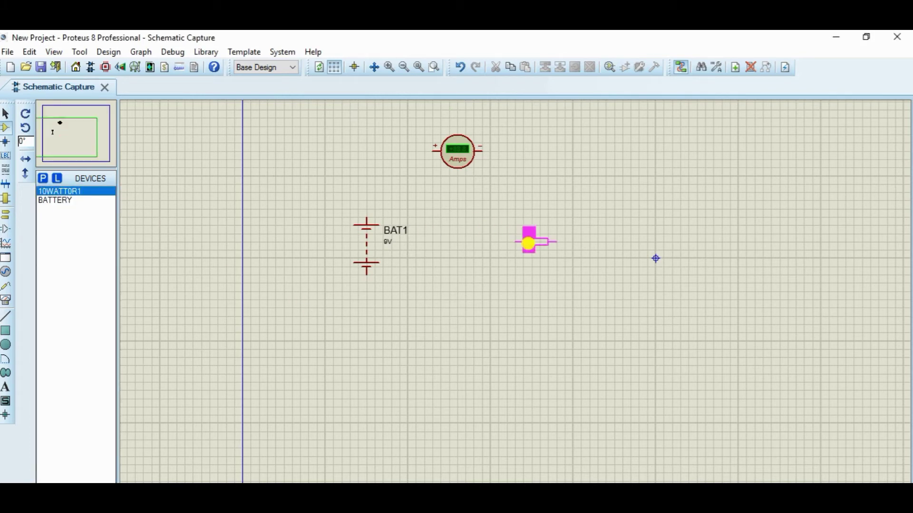
{"action": "left_click", "coordinate": [519, 234]}
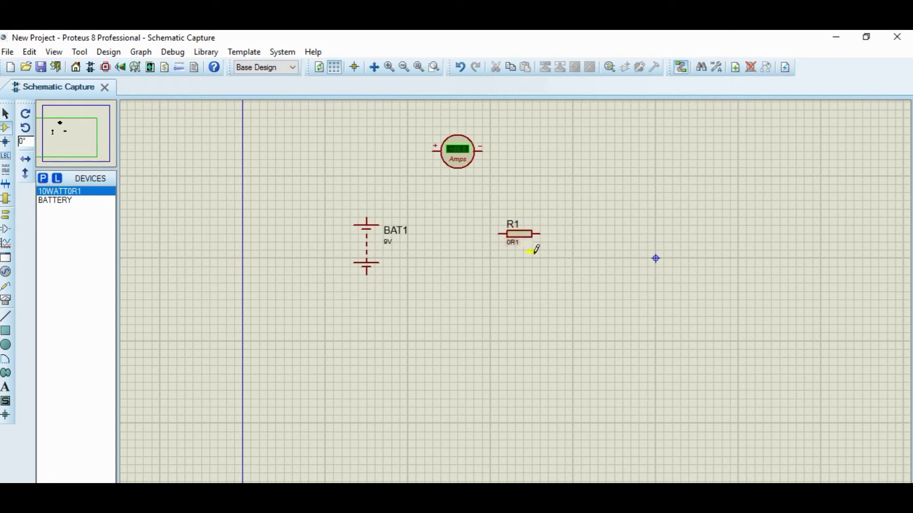
{"action": "left_click", "coordinate": [621, 232]}
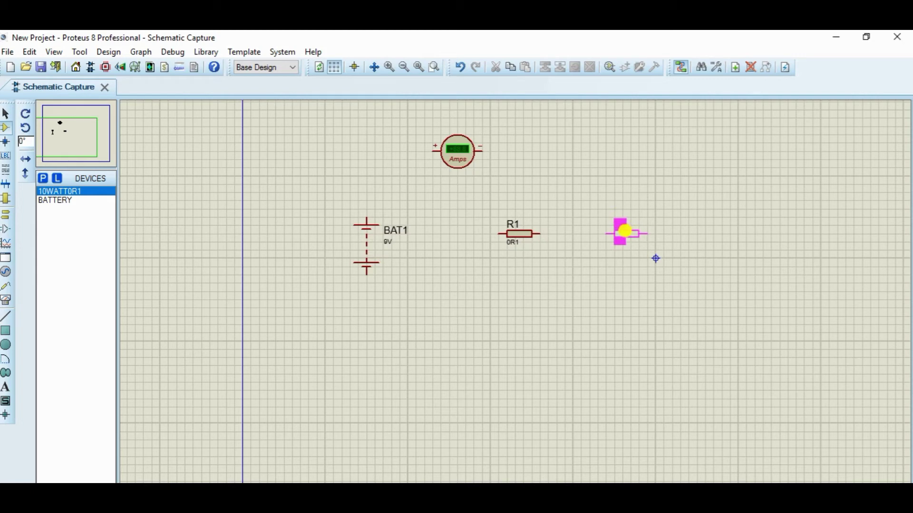
{"action": "left_click", "coordinate": [625, 232]}
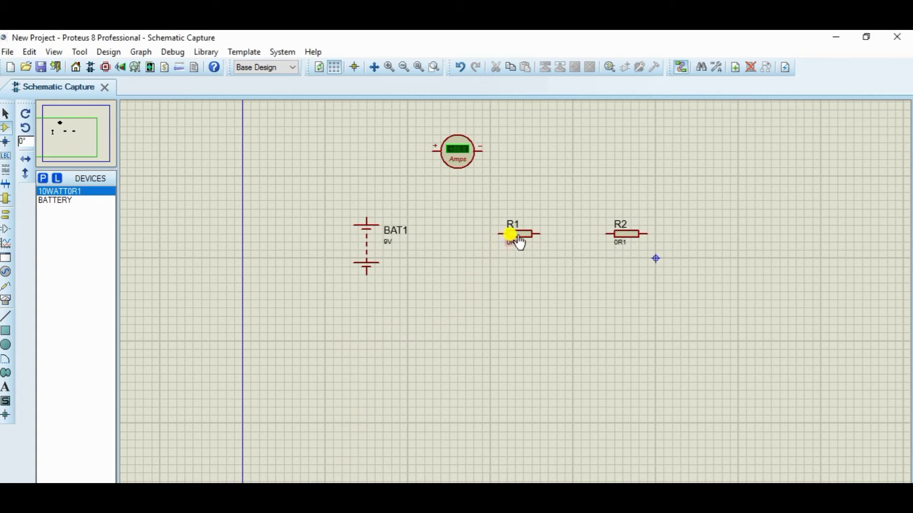
Rotate resistors R1 and R2 clockwise to stand vertically and move each one slightly lower.
{"action": "right_click", "coordinate": [531, 225]}
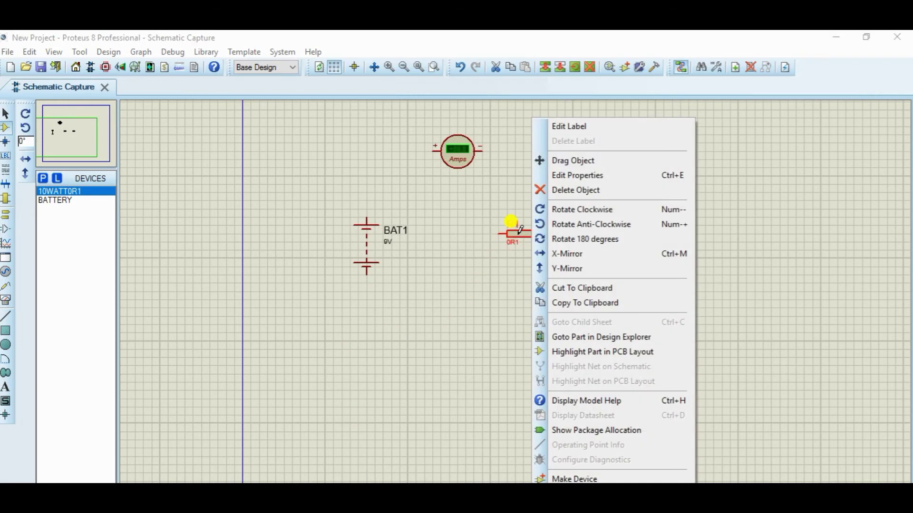
{"action": "left_click", "coordinate": [564, 211]}
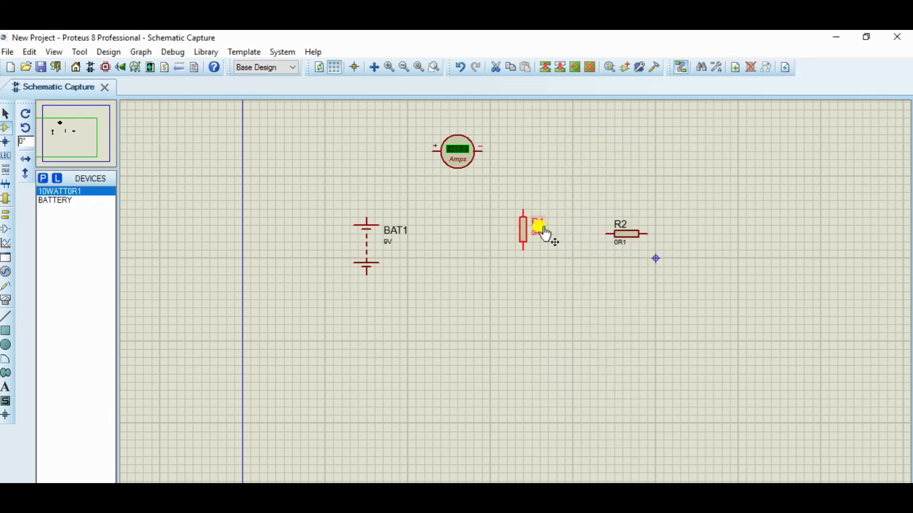
{"action": "left_click_drag", "start_coordinate": [524, 237], "coordinate": [515, 259]}
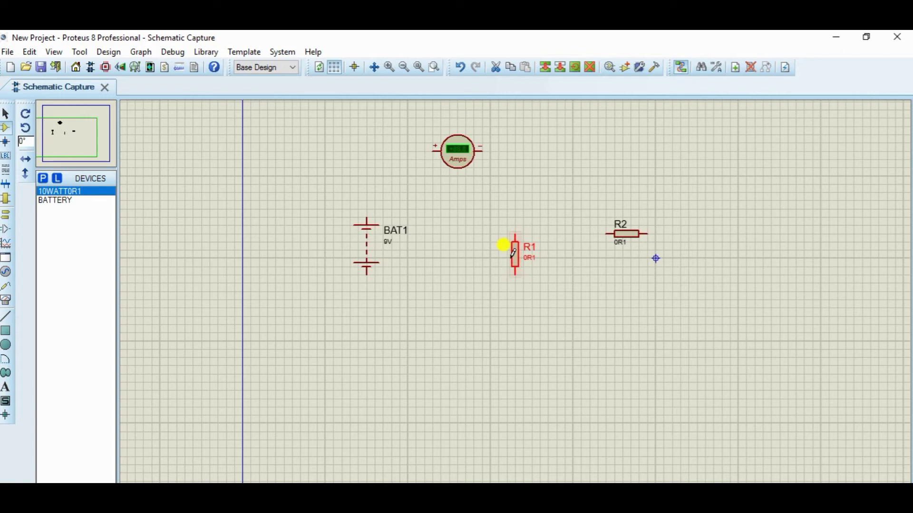
{"action": "right_click", "coordinate": [624, 240]}
{"action": "left_click", "coordinate": [671, 208]}
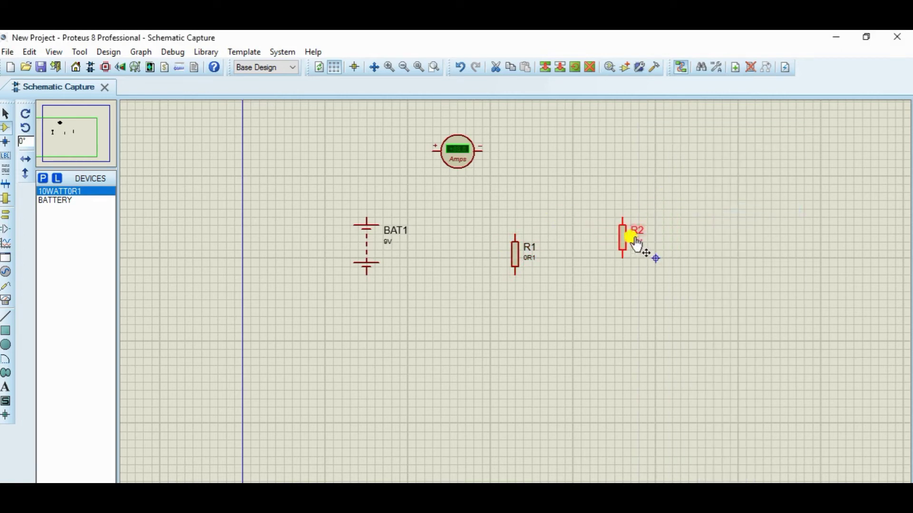
{"action": "left_click_drag", "start_coordinate": [632, 238], "coordinate": [620, 267]}
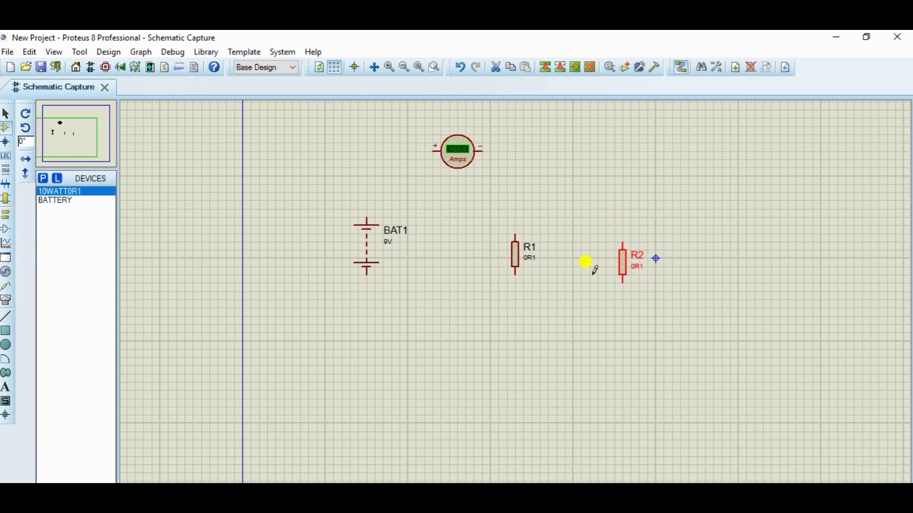
Move battery BAT1 down and to the left, and reposition the DC ammeter above it, slightly to its right.
{"action": "left_click", "coordinate": [364, 263]}
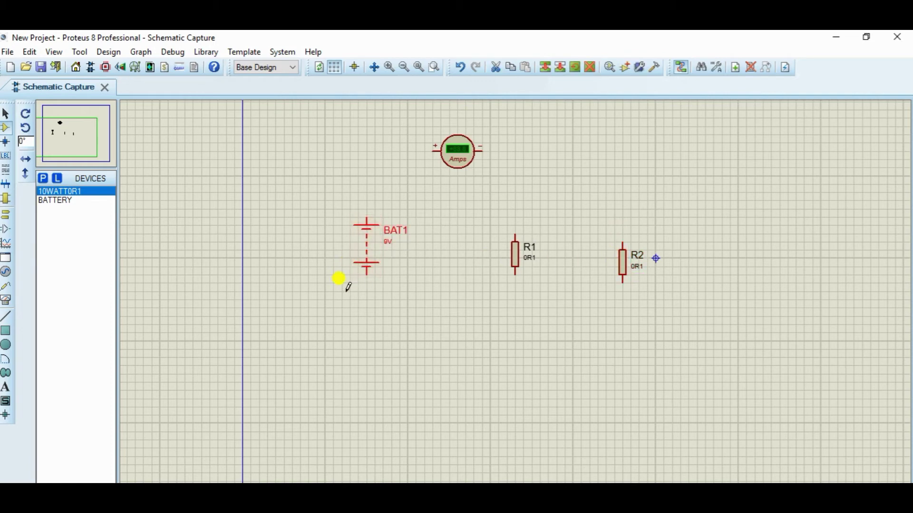
{"action": "left_click", "coordinate": [346, 285]}
{"action": "left_click_drag", "start_coordinate": [378, 254], "coordinate": [337, 311]}
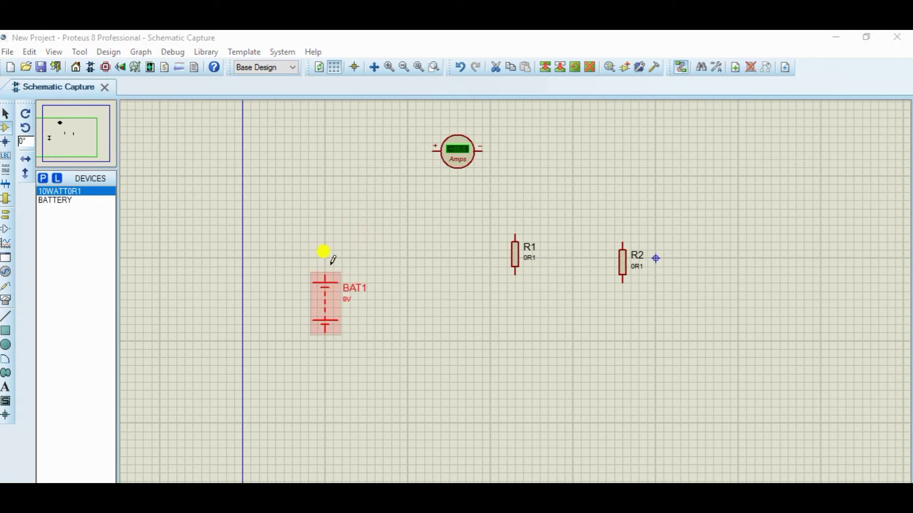
{"action": "left_click", "coordinate": [324, 247]}
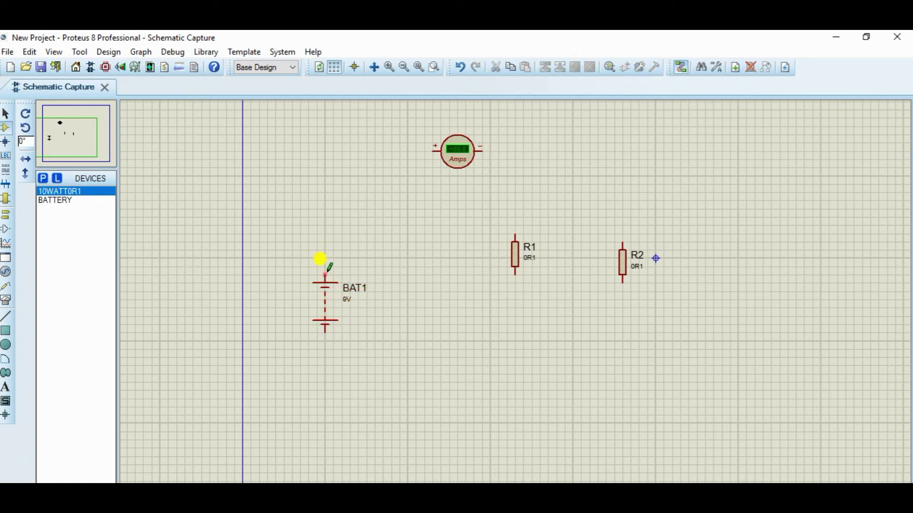
{"action": "left_click", "coordinate": [326, 271]}
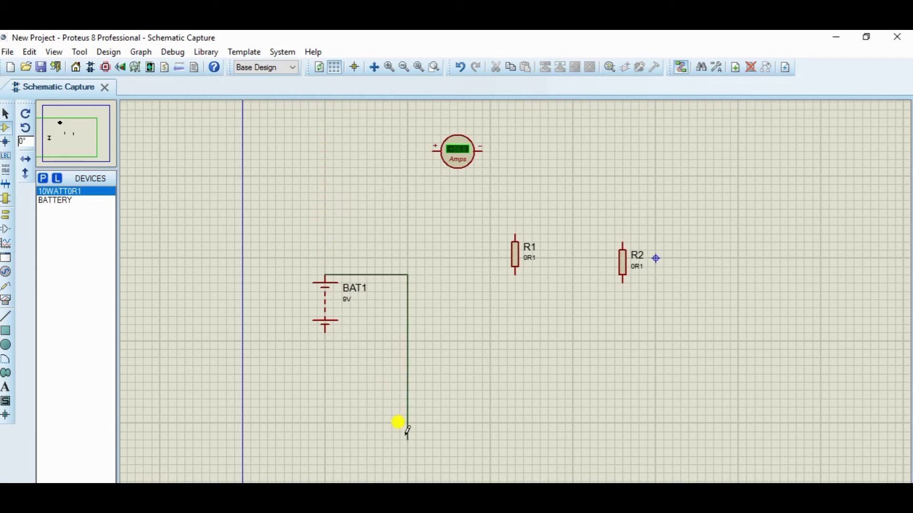
{"action": "key", "text": "Escape"}
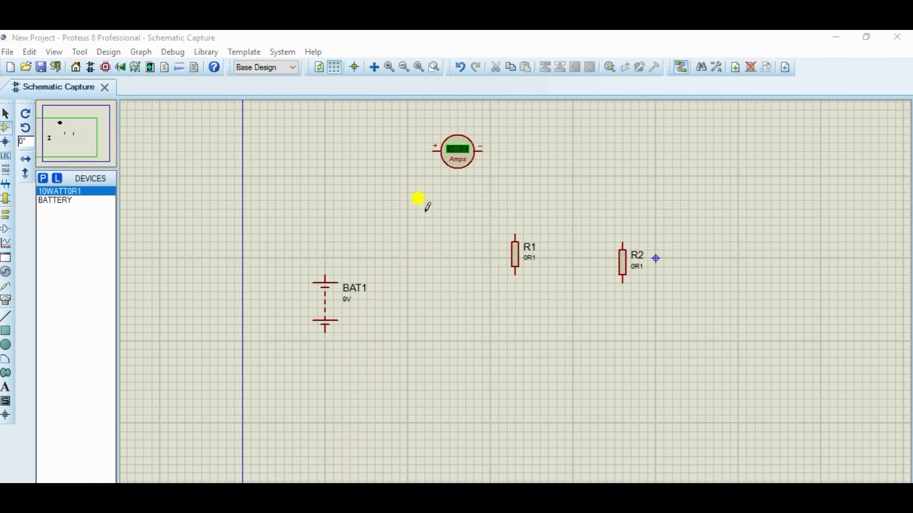
{"action": "left_click", "coordinate": [417, 153]}
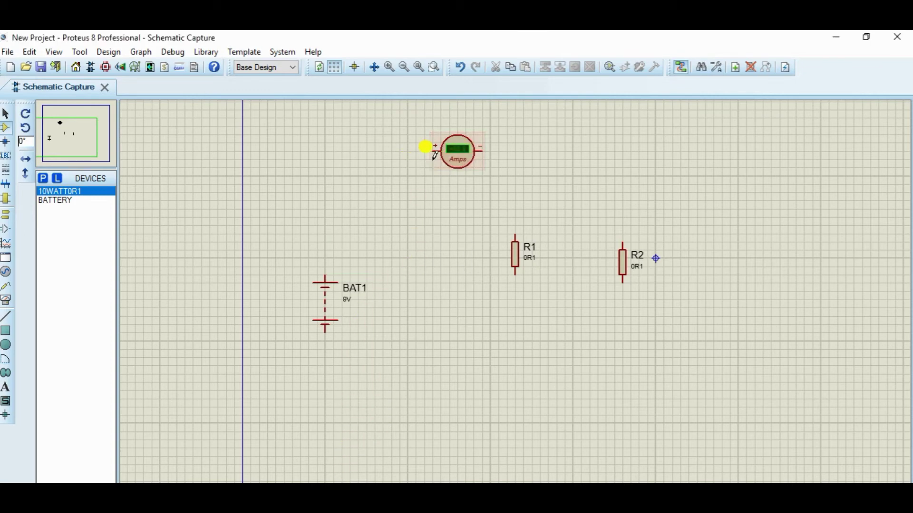
{"action": "left_click_drag", "start_coordinate": [425, 147], "coordinate": [339, 186]}
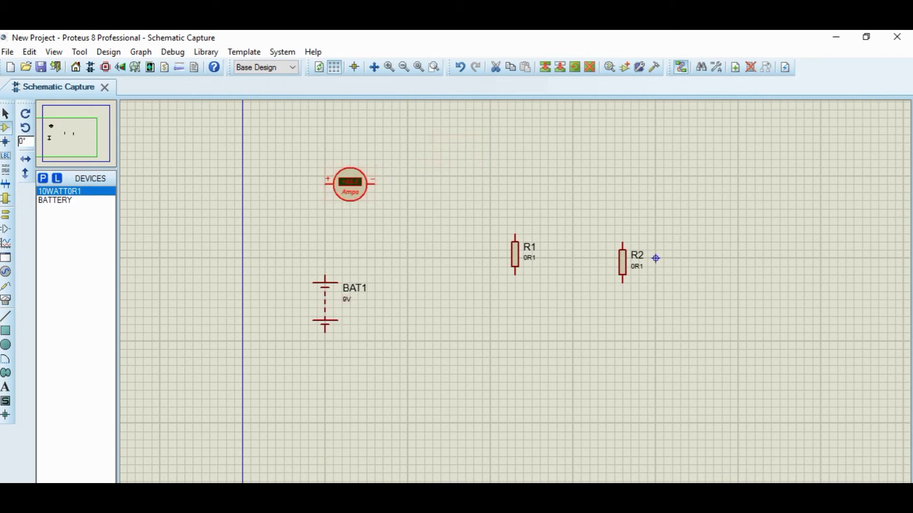
Wire the battery's upper terminal to the ammeter's positive terminal.
{"action": "scroll", "coordinate": [354, 432], "scroll_direction": "up", "scroll_amount": 1}
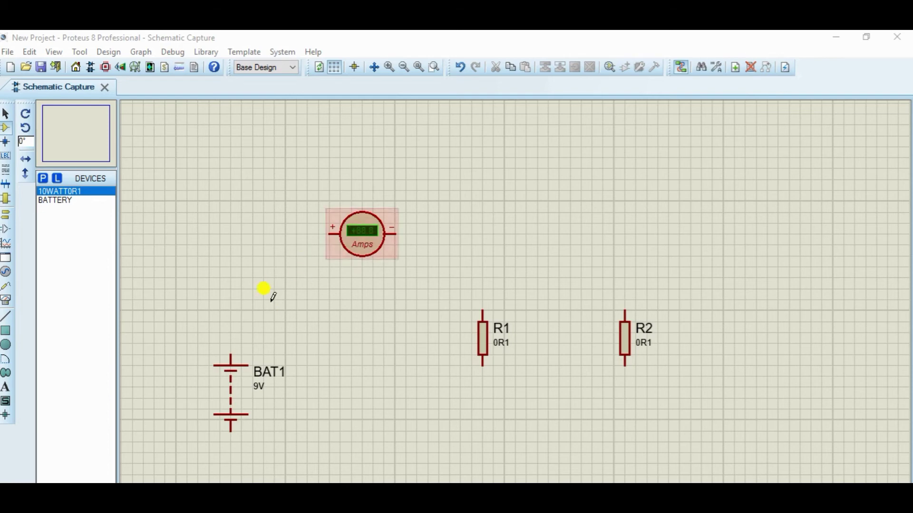
{"action": "left_click", "coordinate": [230, 353]}
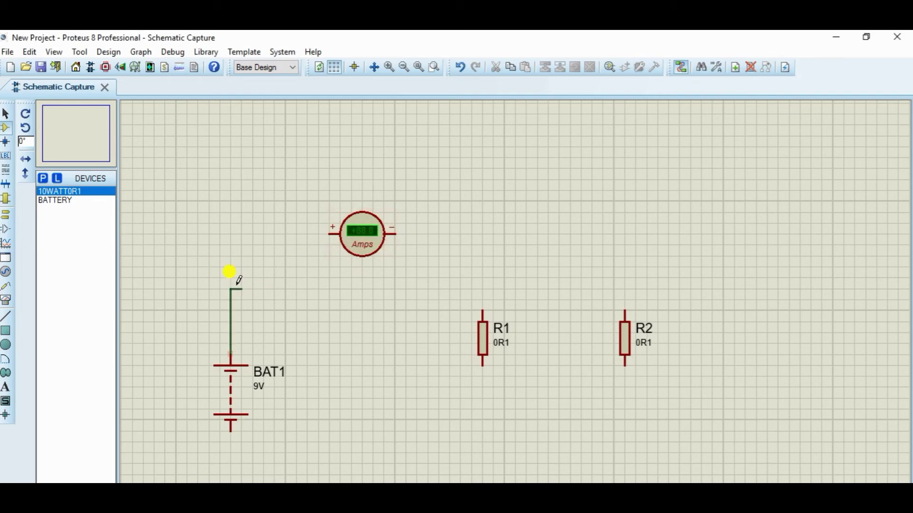
{"action": "left_click", "coordinate": [332, 233]}
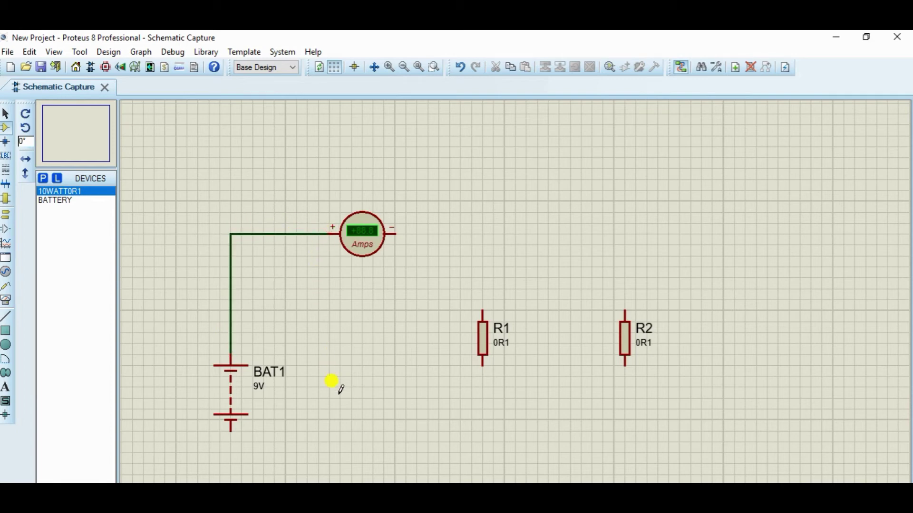
Wire the ammeter's negative terminal to the upper end of R1 and branch that wire to the upper end of R2.
{"action": "left_click", "coordinate": [397, 233]}
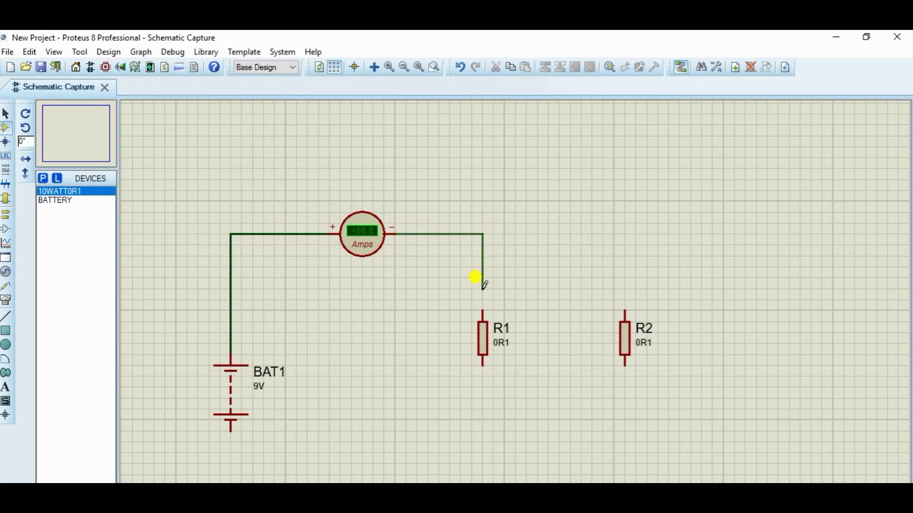
{"action": "left_click", "coordinate": [482, 308]}
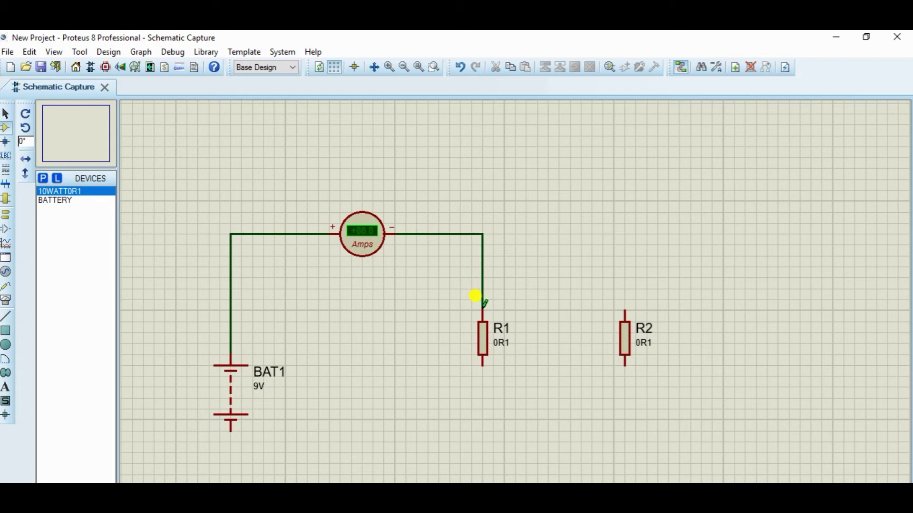
{"action": "left_click", "coordinate": [483, 234]}
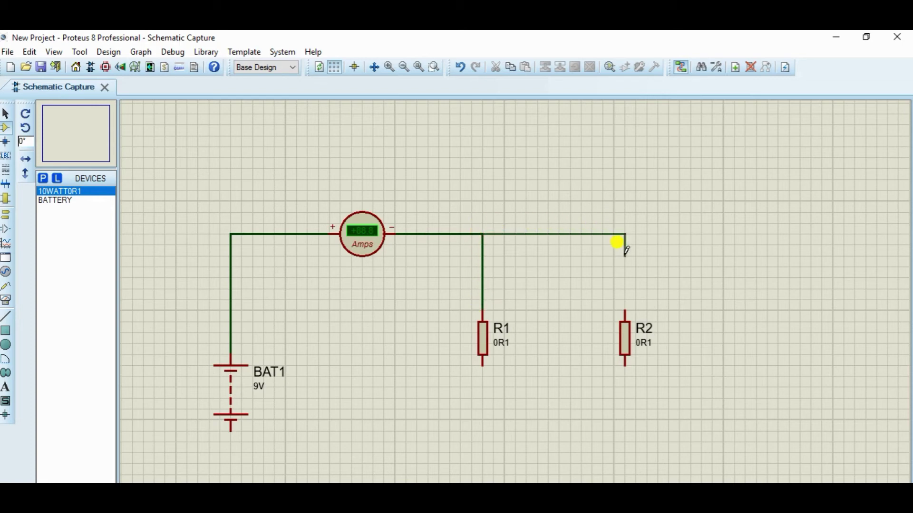
{"action": "left_click", "coordinate": [626, 309]}
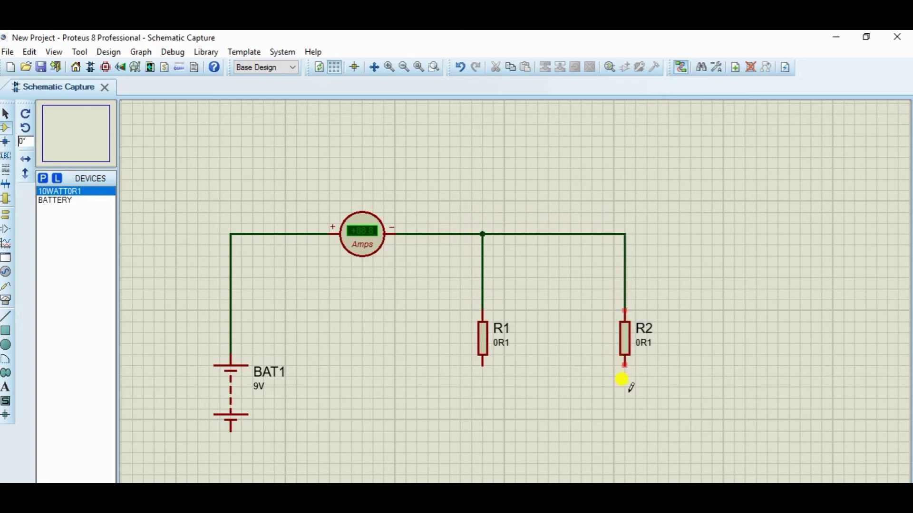
Wire the lower end of R2 to the battery's lower terminal and join the lower end of R1 to that wire.
{"action": "left_click", "coordinate": [624, 364]}
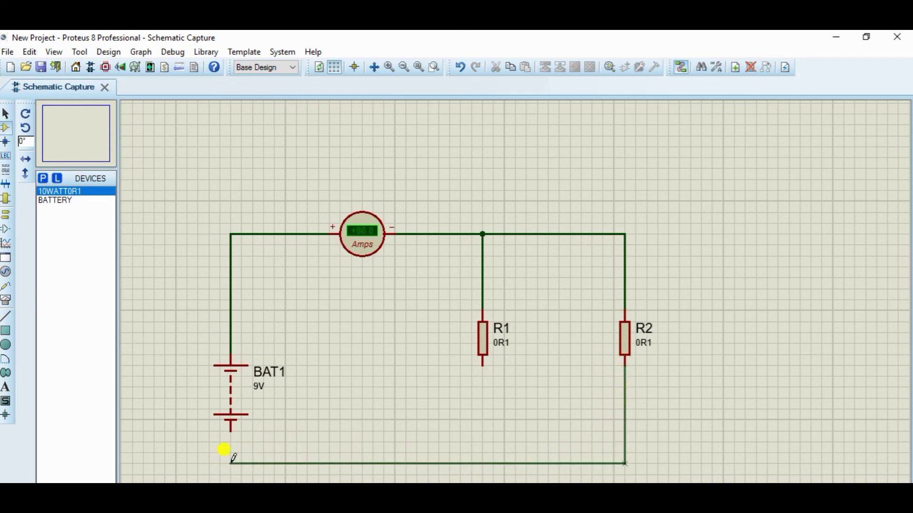
{"action": "left_click", "coordinate": [231, 428]}
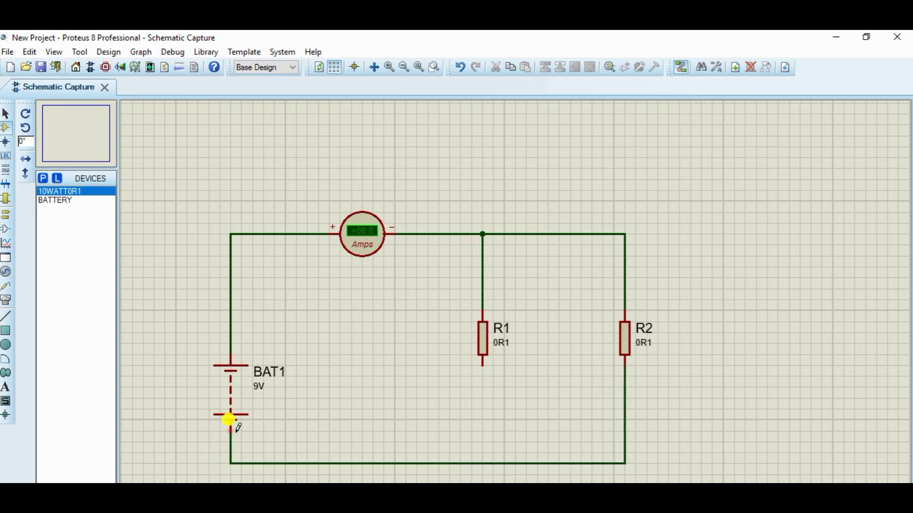
{"action": "left_click", "coordinate": [483, 364]}
{"action": "left_click", "coordinate": [482, 462]}
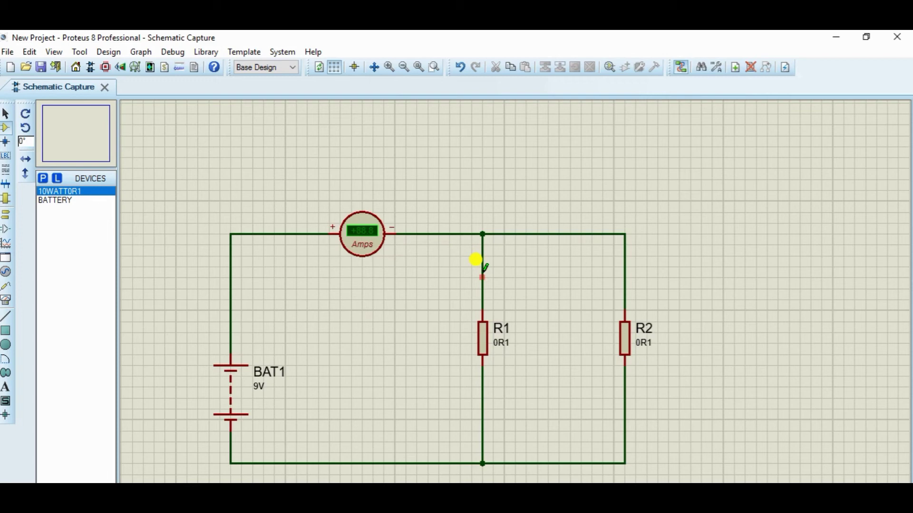
Delete the wires running from the ammeter's negative terminal to the upper ends of R1 and R2.
{"action": "right_click", "coordinate": [482, 270]}
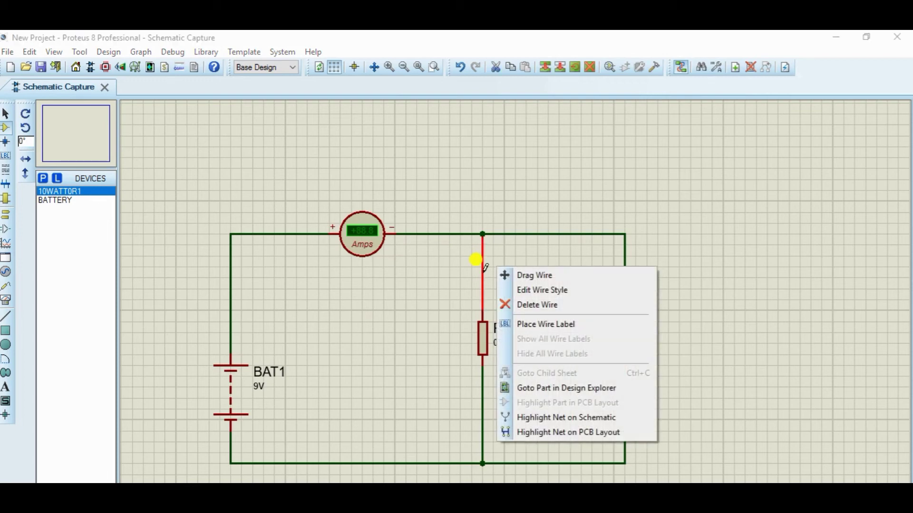
{"action": "left_click", "coordinate": [550, 306]}
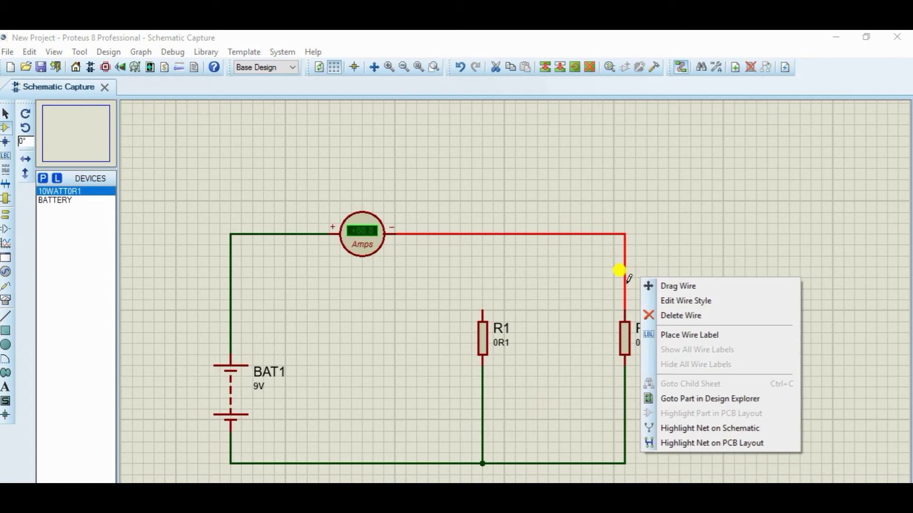
{"action": "left_click", "coordinate": [655, 316]}
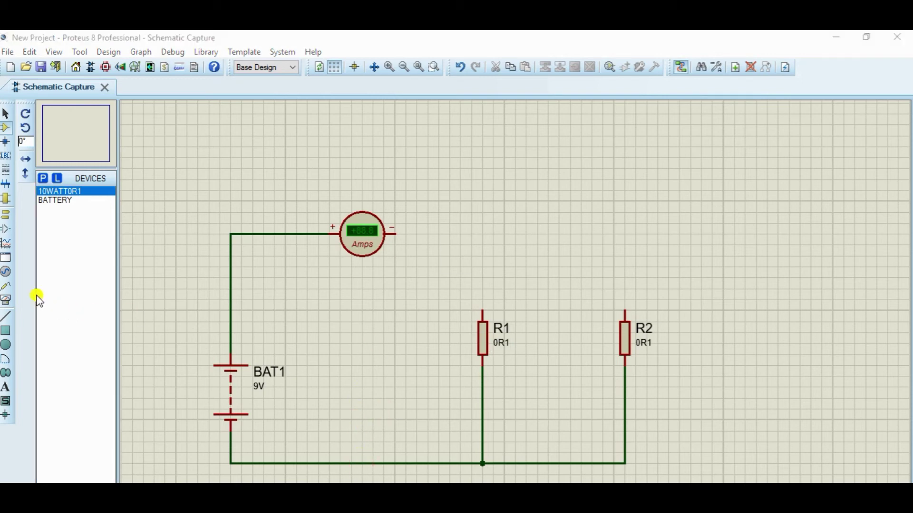
Place two more DC ammeters in line with the first one, one above R1 and one above R2.
{"action": "left_click", "coordinate": [6, 303]}
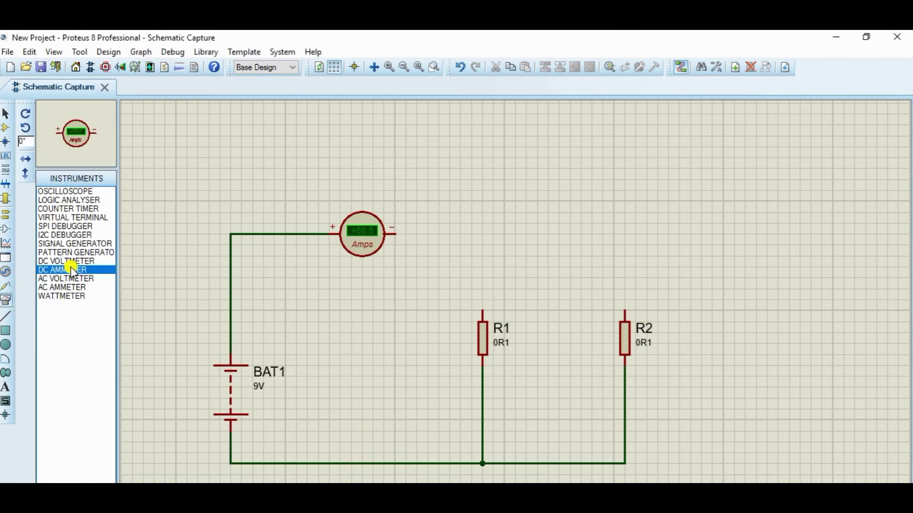
{"action": "left_click", "coordinate": [489, 232]}
{"action": "left_click", "coordinate": [489, 237]}
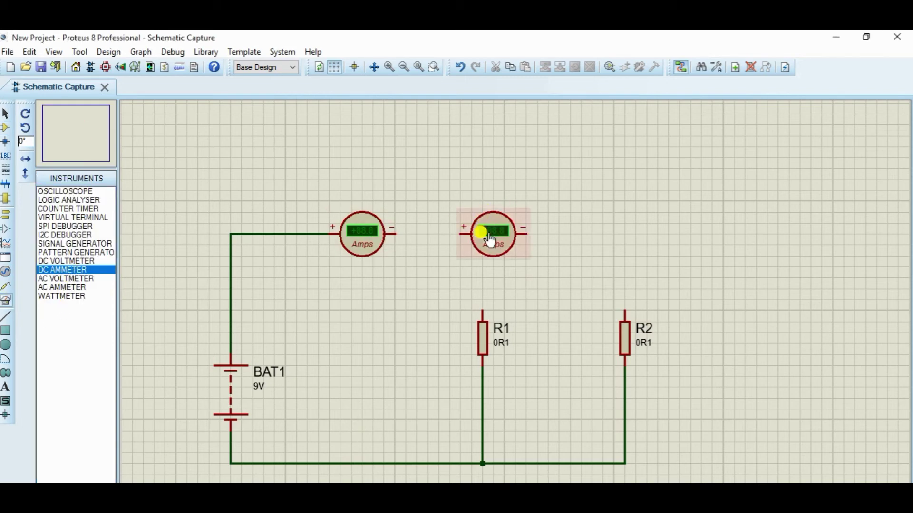
{"action": "left_click", "coordinate": [611, 233]}
{"action": "left_click", "coordinate": [609, 238]}
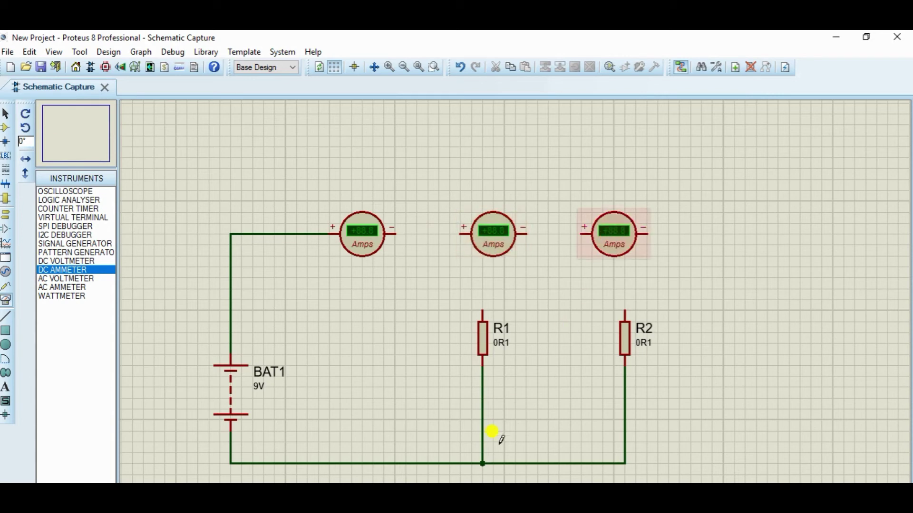
Rotate the two new ammeters clockwise and move them onto the upper ends of R1 and R2, positive terminals up.
{"action": "right_click", "coordinate": [493, 240]}
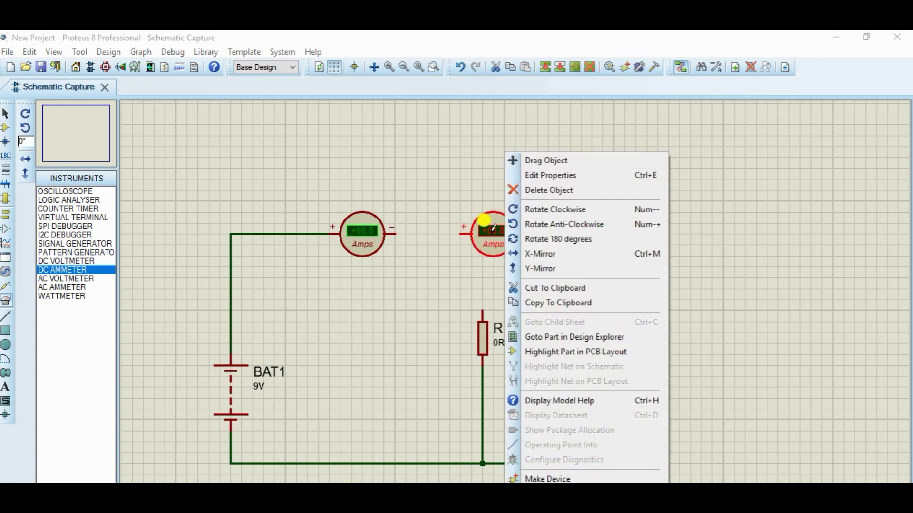
{"action": "left_click", "coordinate": [529, 211]}
{"action": "left_click_drag", "start_coordinate": [500, 249], "coordinate": [484, 284]}
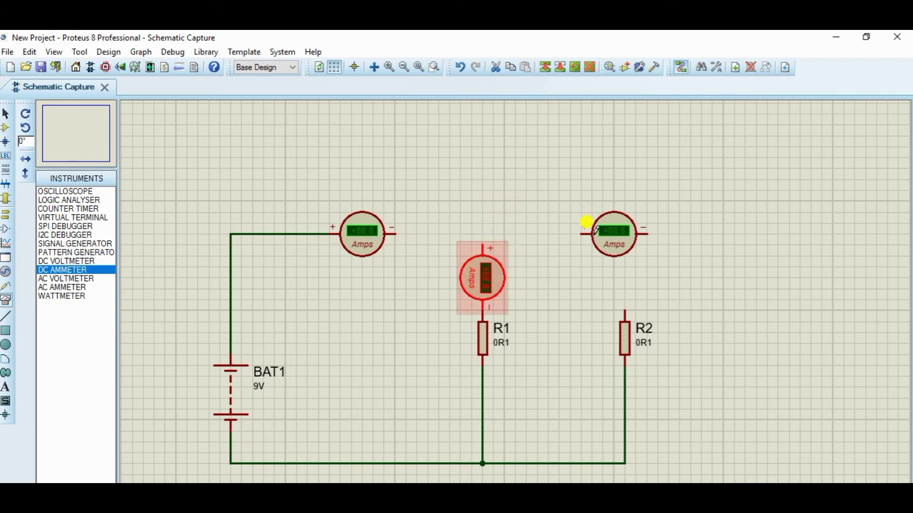
{"action": "right_click", "coordinate": [603, 235]}
{"action": "left_click", "coordinate": [664, 214]}
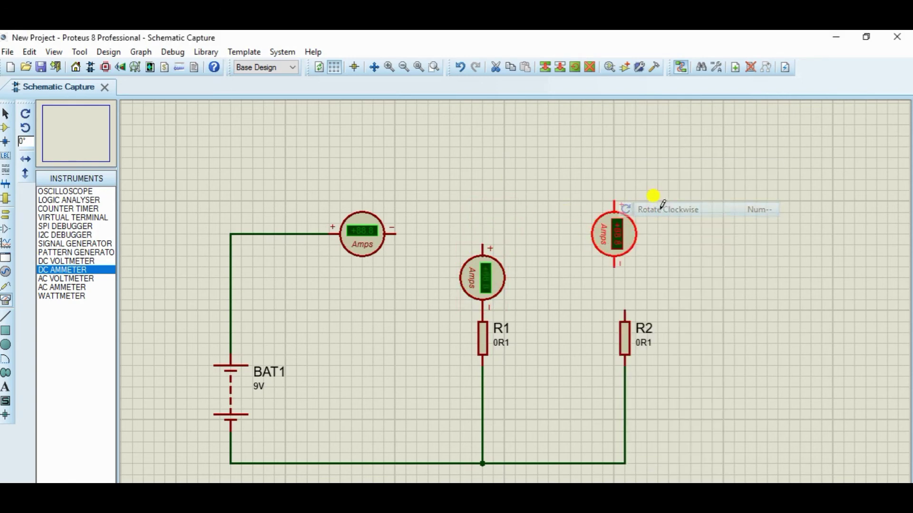
{"action": "left_click_drag", "start_coordinate": [612, 236], "coordinate": [623, 290]}
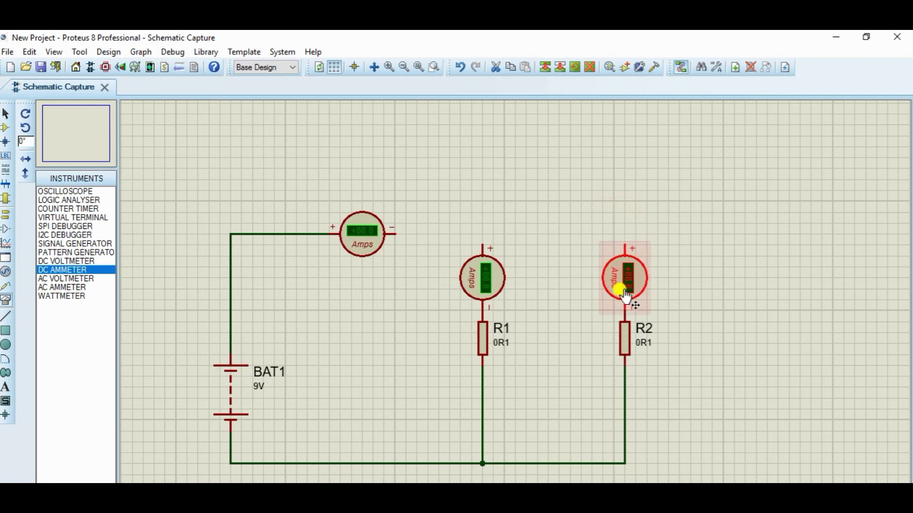
{"action": "left_click", "coordinate": [542, 227]}
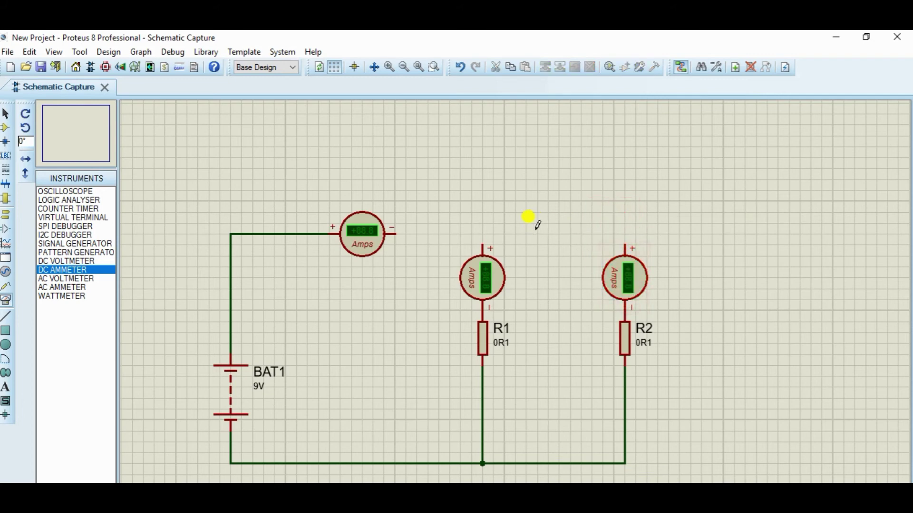
Wire the first ammeter's negative terminal to the positive terminal of R1's ammeter and branch that wire to R2's ammeter.
{"action": "left_click", "coordinate": [394, 233]}
{"action": "left_click", "coordinate": [483, 235]}
{"action": "left_click", "coordinate": [484, 233]}
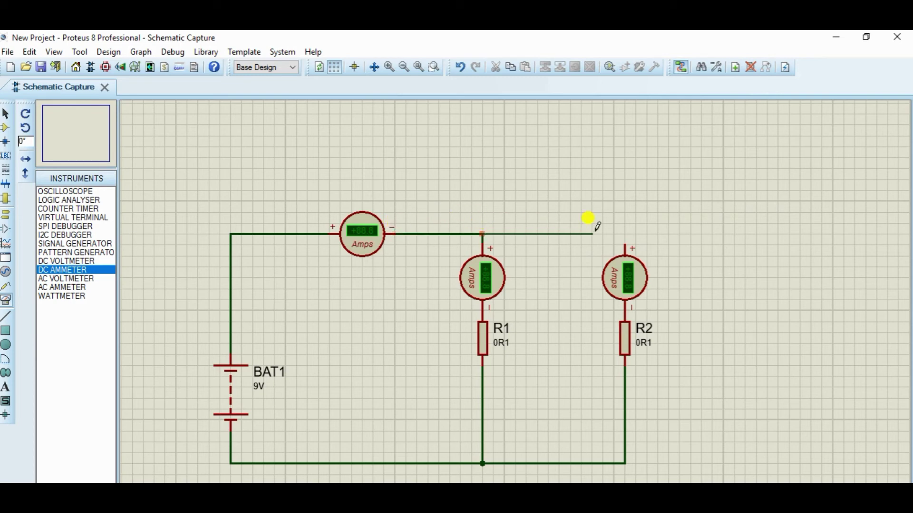
{"action": "left_click", "coordinate": [624, 244]}
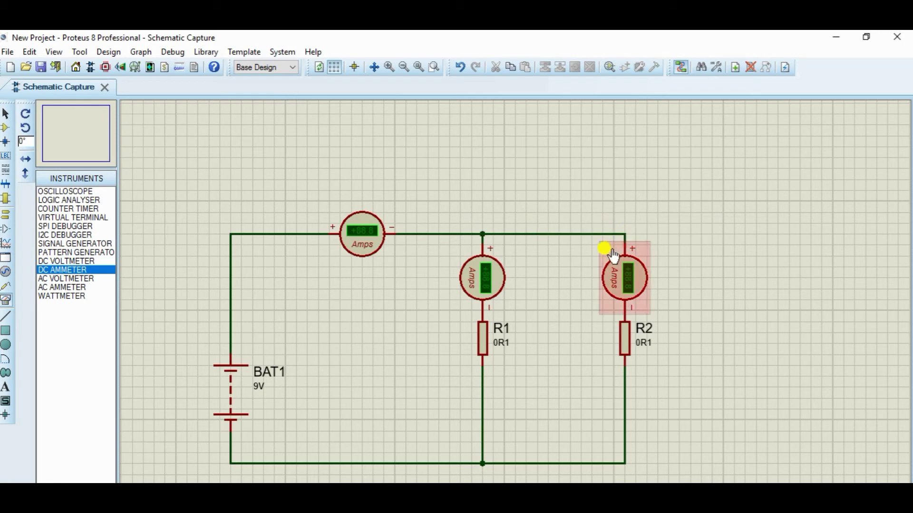
{"action": "left_click", "coordinate": [387, 365]}
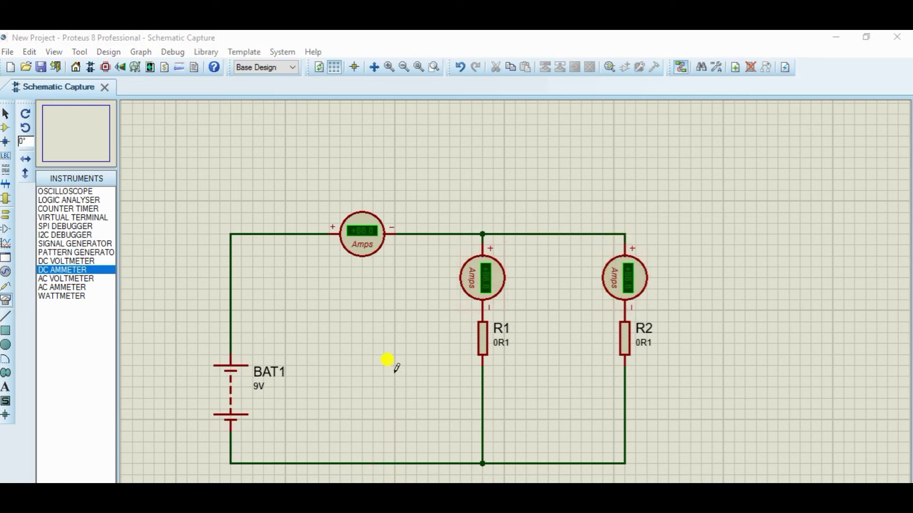
Set R1's resistance to 220R1.
{"action": "left_click", "coordinate": [482, 352]}
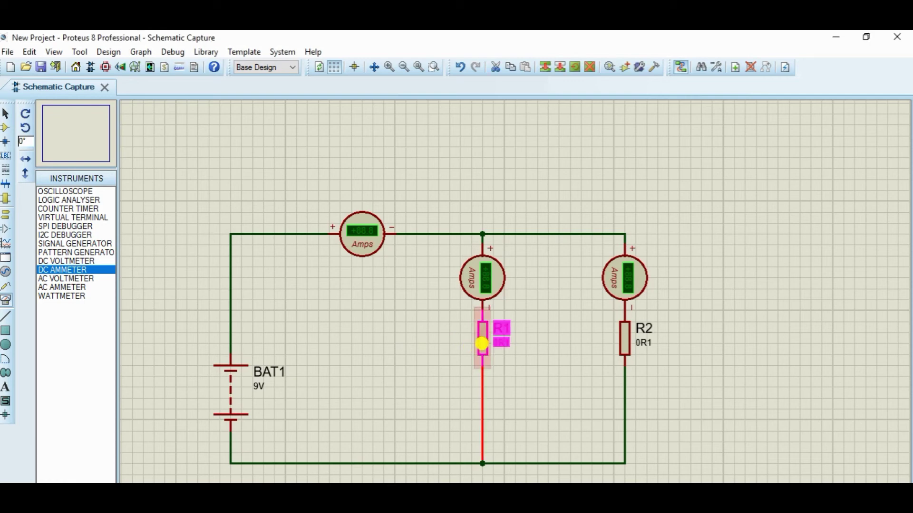
{"action": "left_click", "coordinate": [481, 351]}
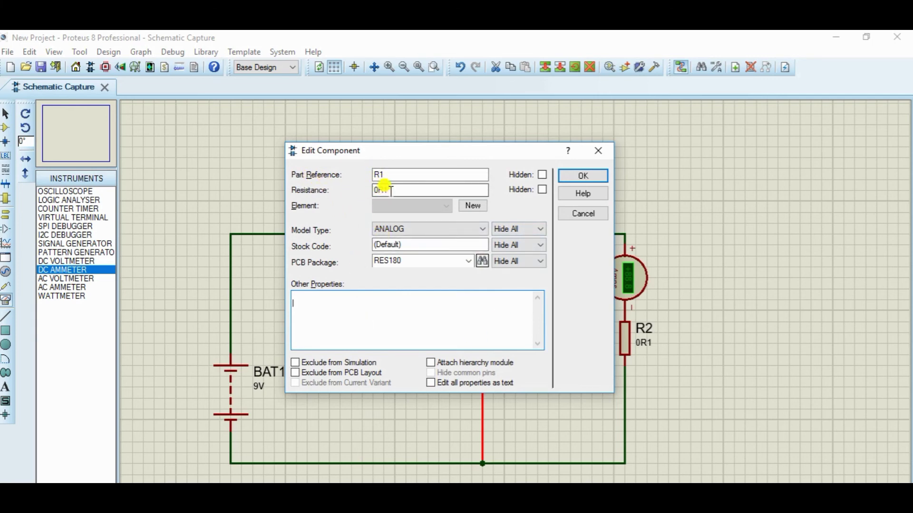
{"action": "left_click_drag", "start_coordinate": [389, 189], "coordinate": [370, 189]}
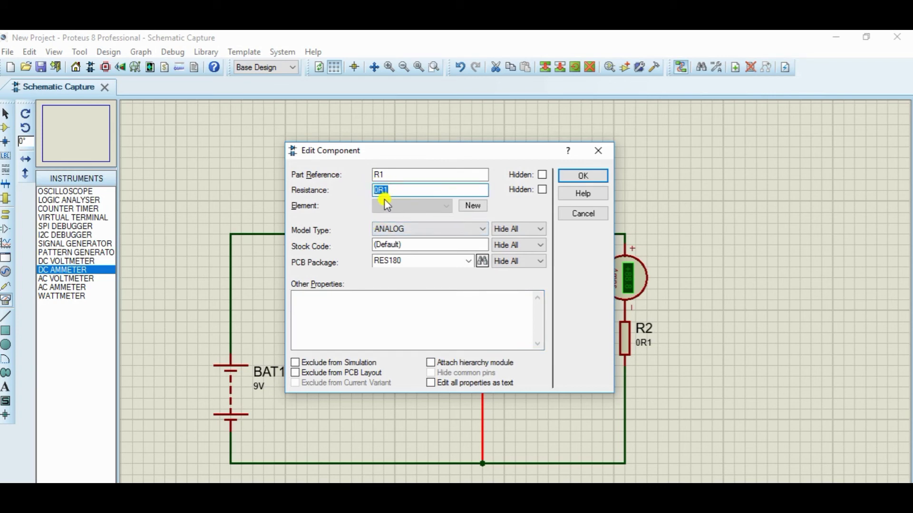
{"action": "left_click", "coordinate": [385, 194]}
{"action": "key", "text": "Delete"}
{"action": "key", "text": "Delete"}
{"action": "key", "text": "Delete"}
{"action": "type", "text": "22"}
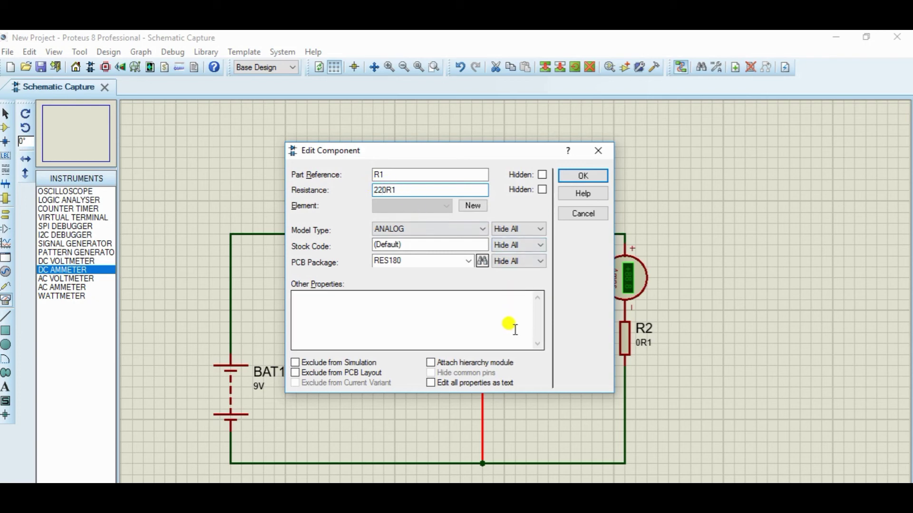
{"action": "left_click", "coordinate": [570, 181]}
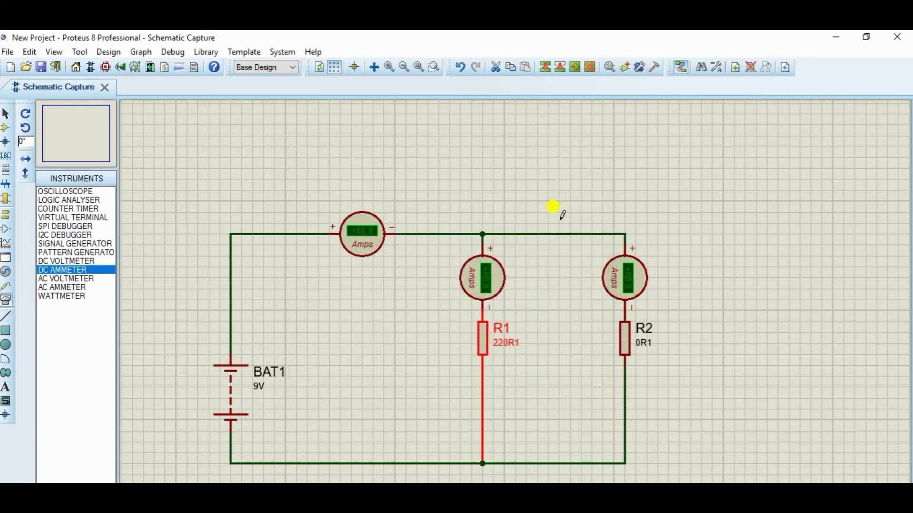
Set R2's resistance to 220R1 and deselect the resistor.
{"action": "left_click", "coordinate": [624, 341]}
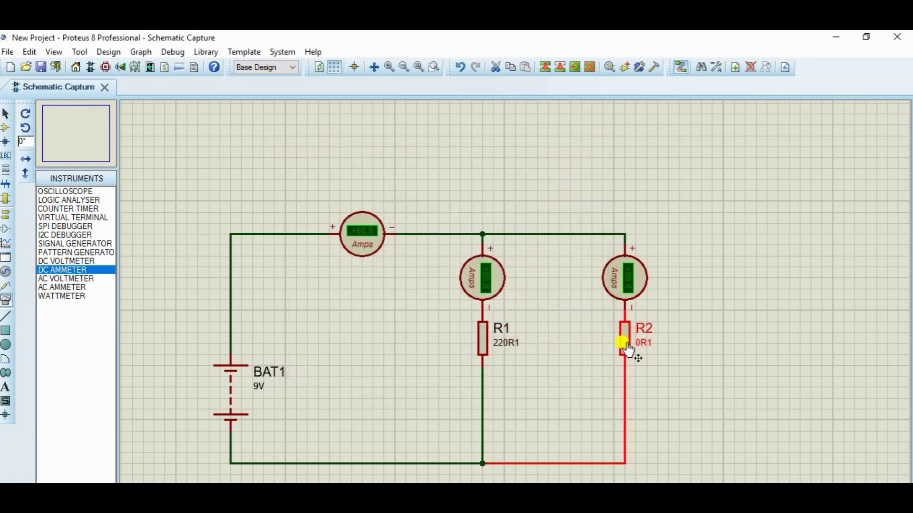
{"action": "left_click", "coordinate": [625, 342]}
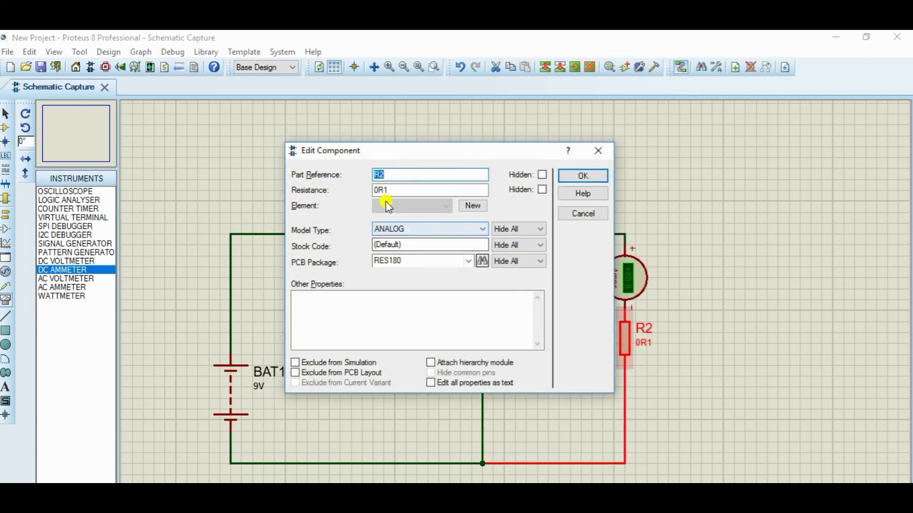
{"action": "left_click", "coordinate": [377, 190]}
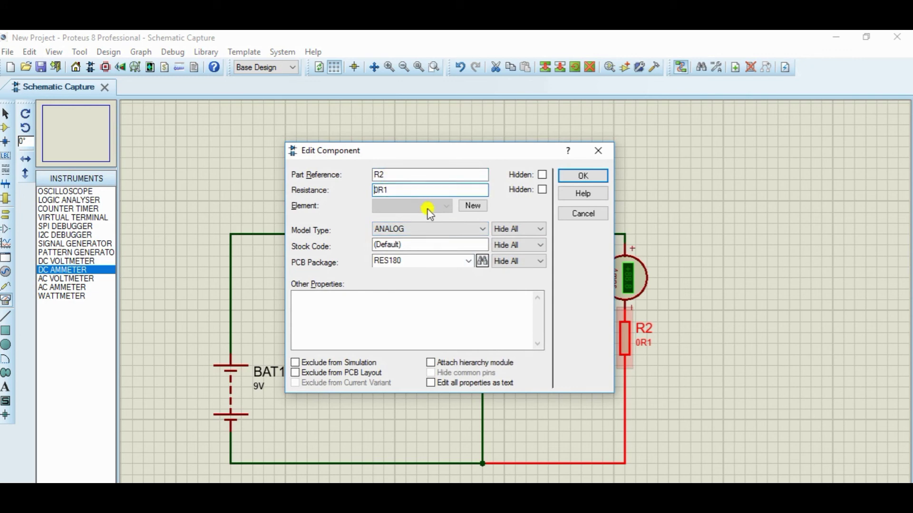
{"action": "type", "text": "22"}
{"action": "left_click", "coordinate": [582, 175]}
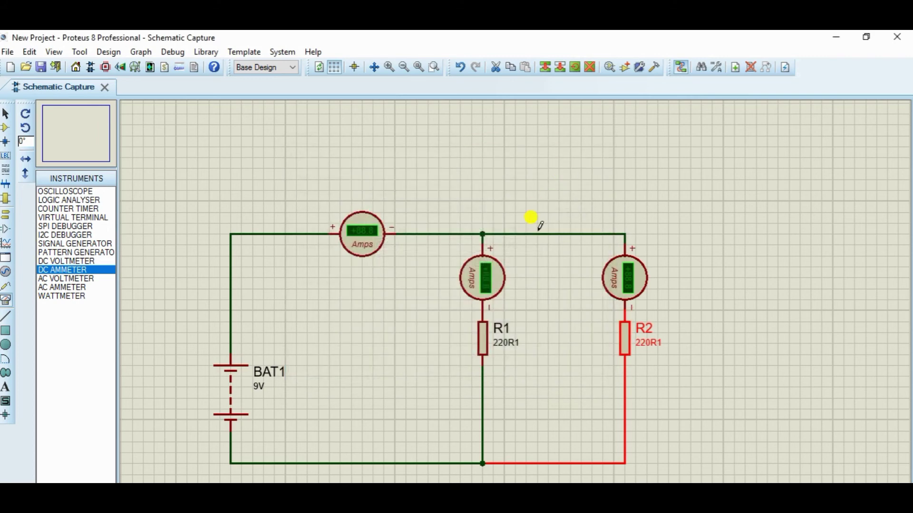
{"action": "left_click", "coordinate": [449, 392]}
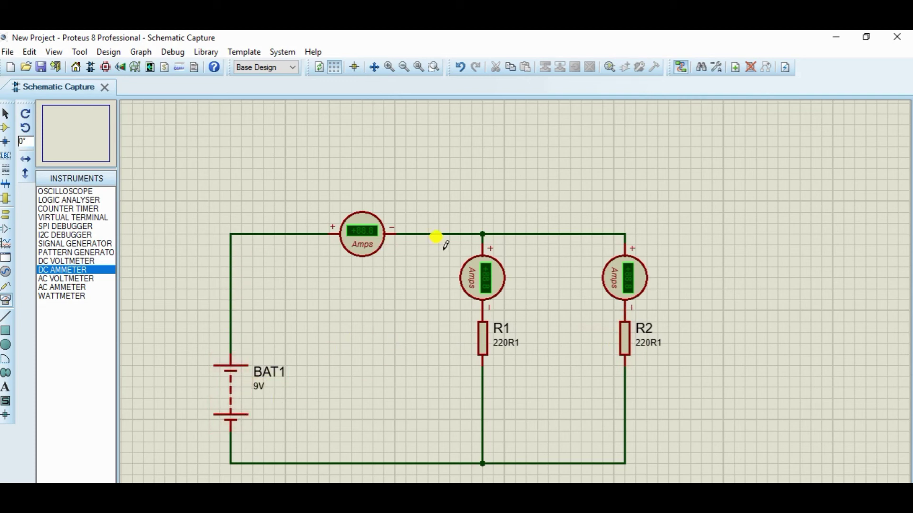
Run the simulation and examine the total and branch currents on the three ammeters.
{"action": "left_click", "coordinate": [461, 271]}
{"action": "left_click", "coordinate": [603, 258], "text": "ctrl"}
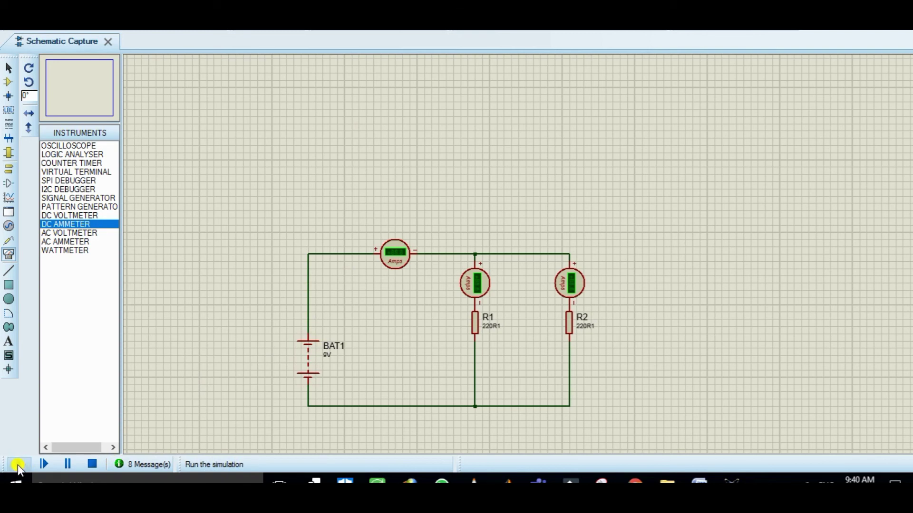
{"action": "left_click", "coordinate": [17, 465]}
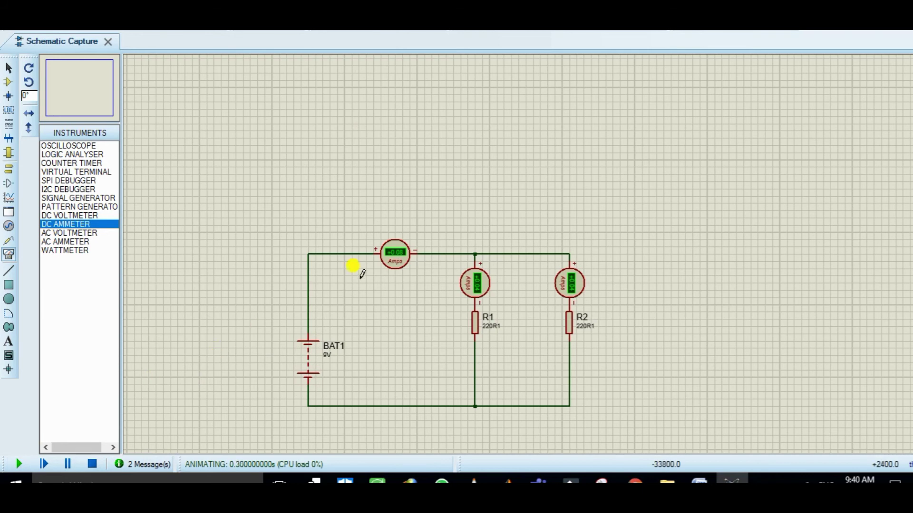
{"action": "left_click_drag", "start_coordinate": [264, 239], "coordinate": [671, 435]}
{"action": "scroll", "coordinate": [597, 377], "scroll_direction": "up", "scroll_amount": 1}
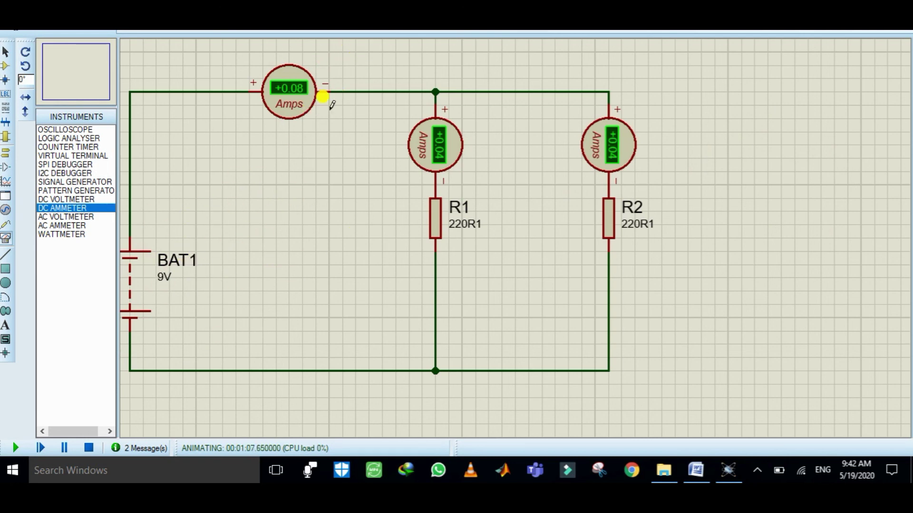
Switch to the Word document to view the observations table for the branch and total currents.
{"action": "key", "text": "alt+Tab"}
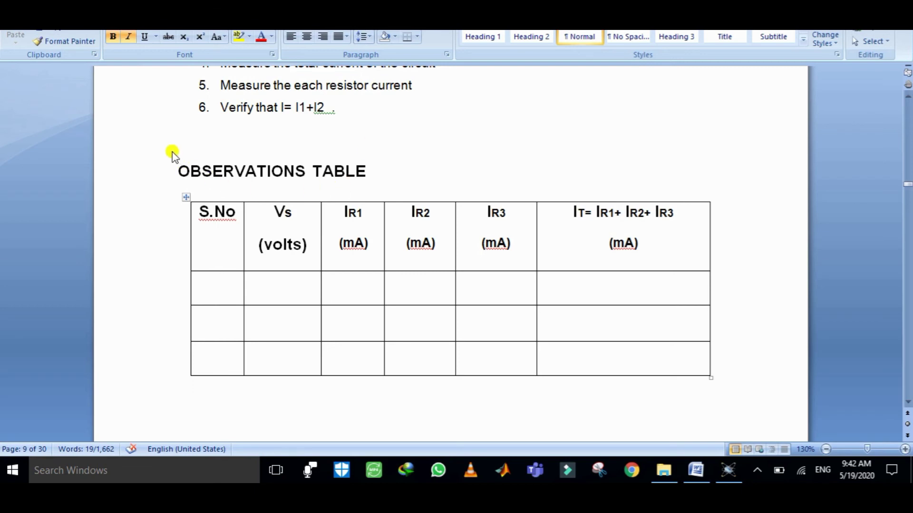